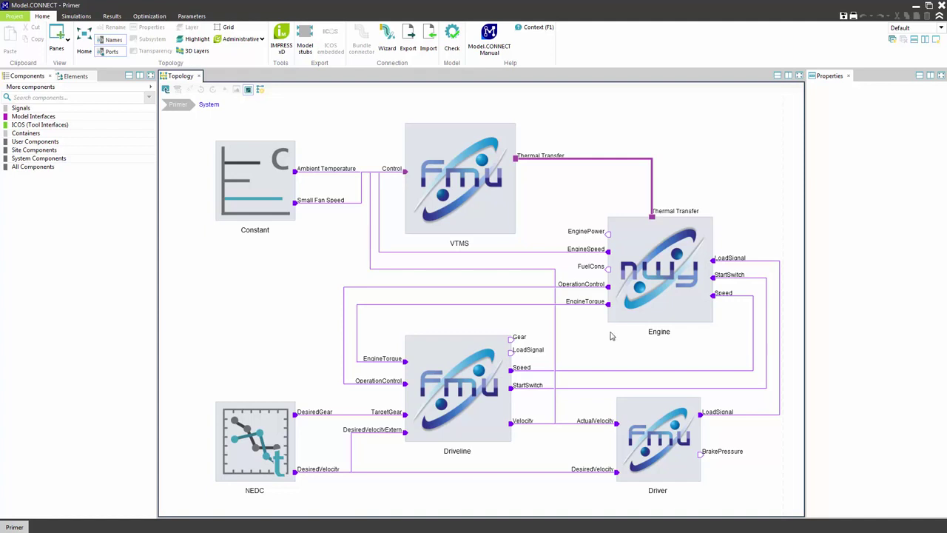
Step: Review the properties of the Driveline, Engine and Driver FMU blocks
{"action": "left_click", "coordinate": [475, 387]}
{"action": "left_click", "coordinate": [649, 311]}
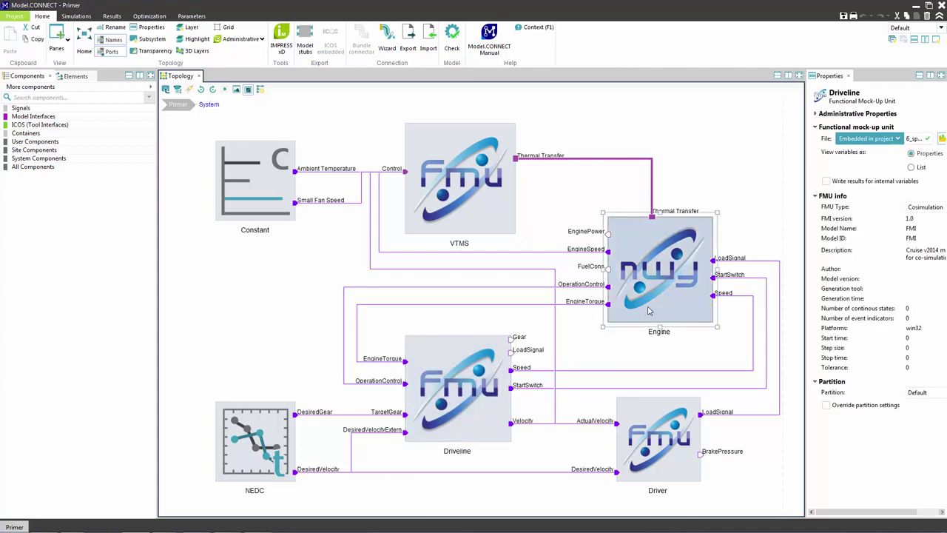
{"action": "left_click", "coordinate": [666, 431]}
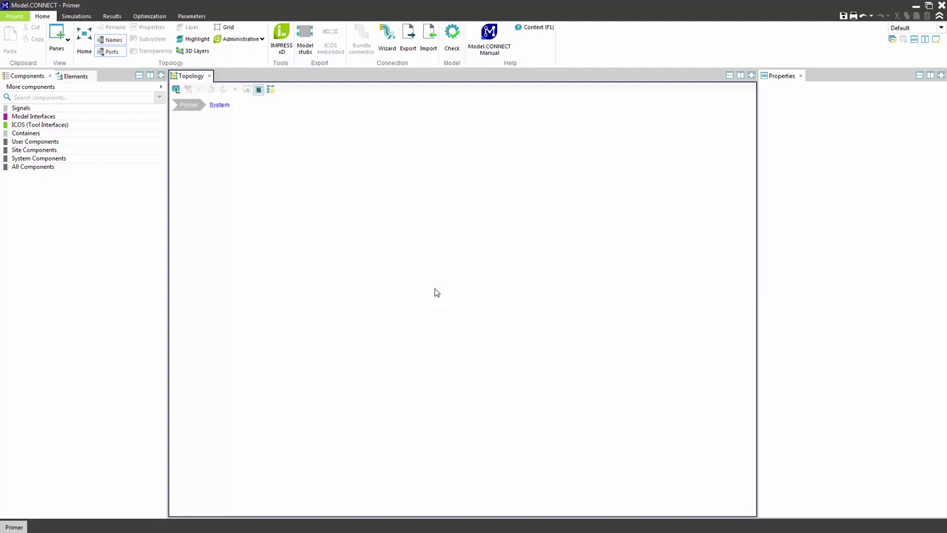
Step: Insert four FMU blocks from Model Interfaces into the System
{"action": "left_click", "coordinate": [37, 119]}
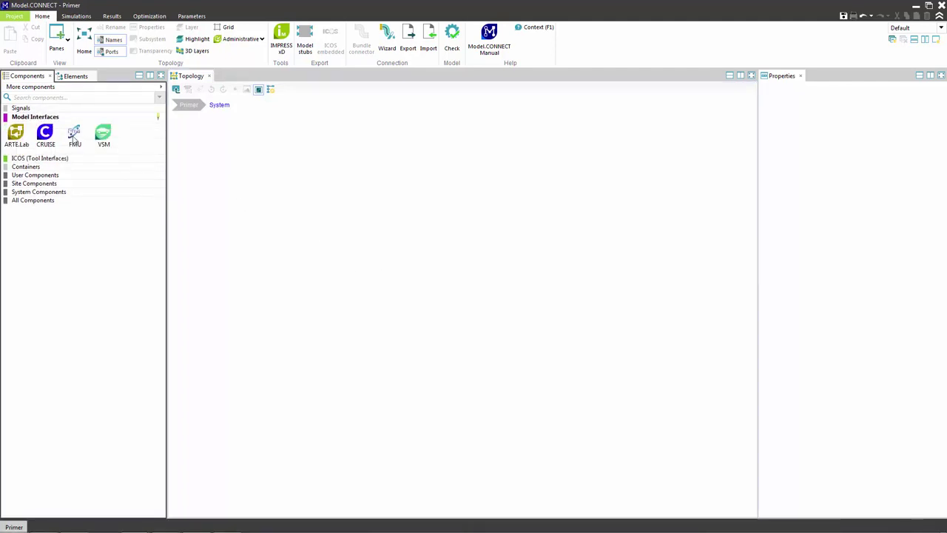
{"action": "right_click", "coordinate": [76, 141]}
{"action": "left_click", "coordinate": [79, 144]}
{"action": "right_click", "coordinate": [79, 144]}
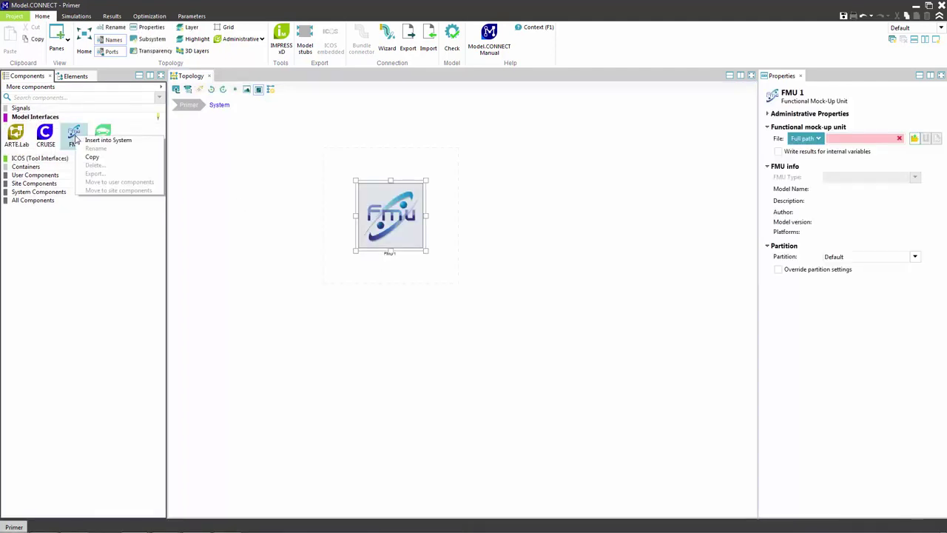
{"action": "left_click", "coordinate": [84, 139]}
{"action": "right_click", "coordinate": [76, 138]}
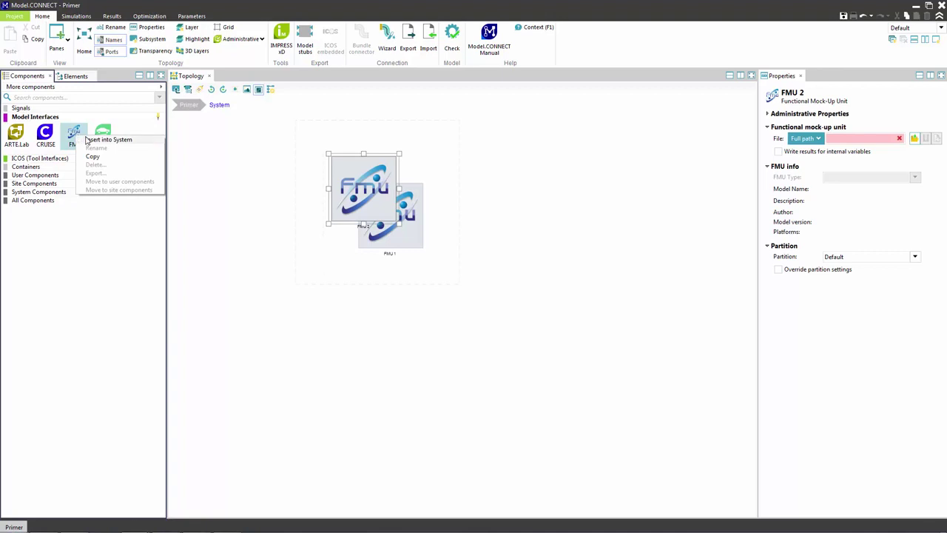
{"action": "left_click", "coordinate": [83, 139]}
{"action": "right_click", "coordinate": [77, 138]}
{"action": "left_click", "coordinate": [86, 139]}
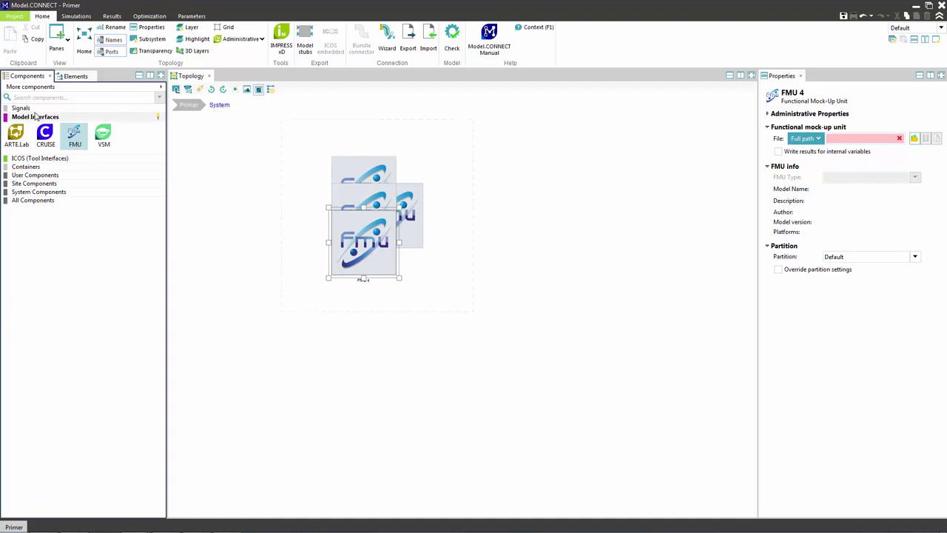
Step: Insert a Constant and a Signal table block from Signals into the System
{"action": "left_click", "coordinate": [30, 109]}
{"action": "left_click", "coordinate": [23, 128]}
{"action": "right_click", "coordinate": [22, 127]}
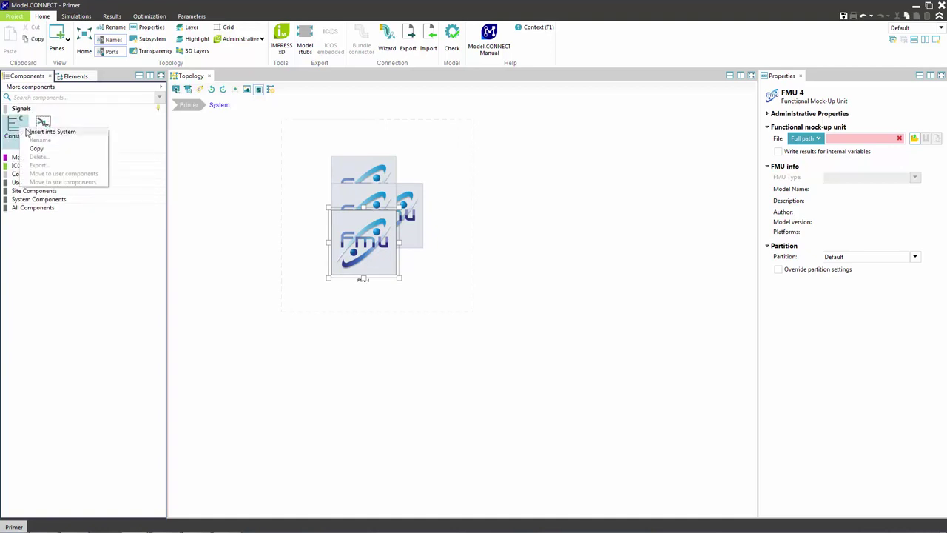
{"action": "left_click", "coordinate": [45, 131]}
{"action": "right_click", "coordinate": [42, 126]}
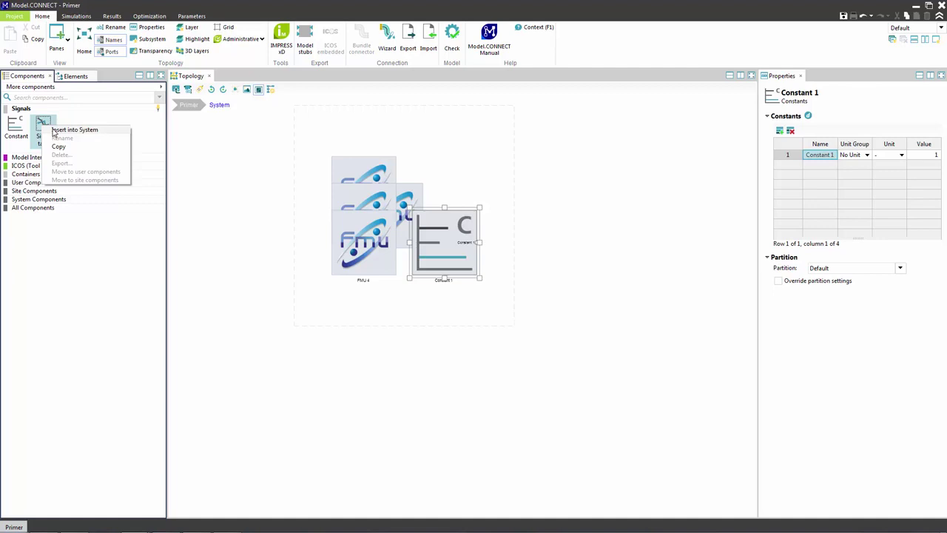
{"action": "left_click", "coordinate": [74, 130]}
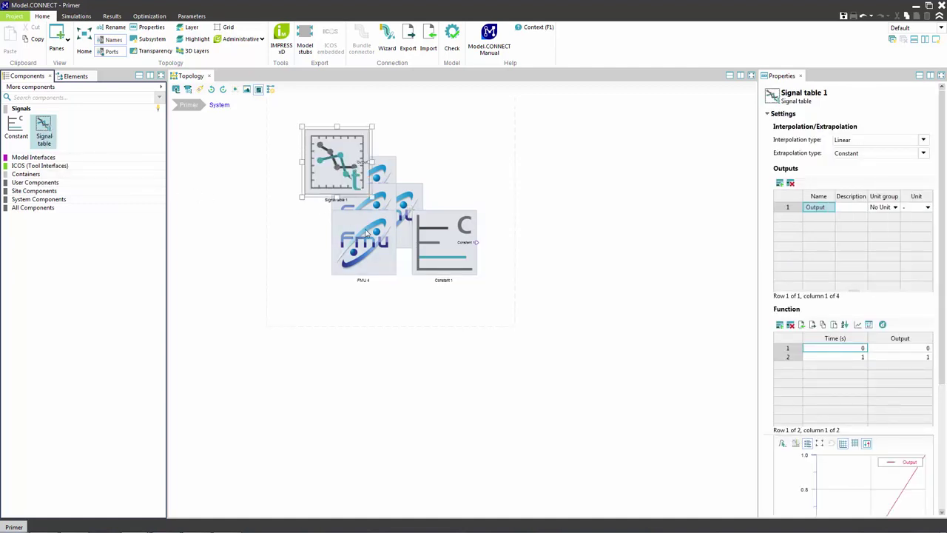
Step: Drag the six stacked blocks apart into their positions on the canvas
{"action": "left_click_drag", "start_coordinate": [365, 233], "coordinate": [489, 161]}
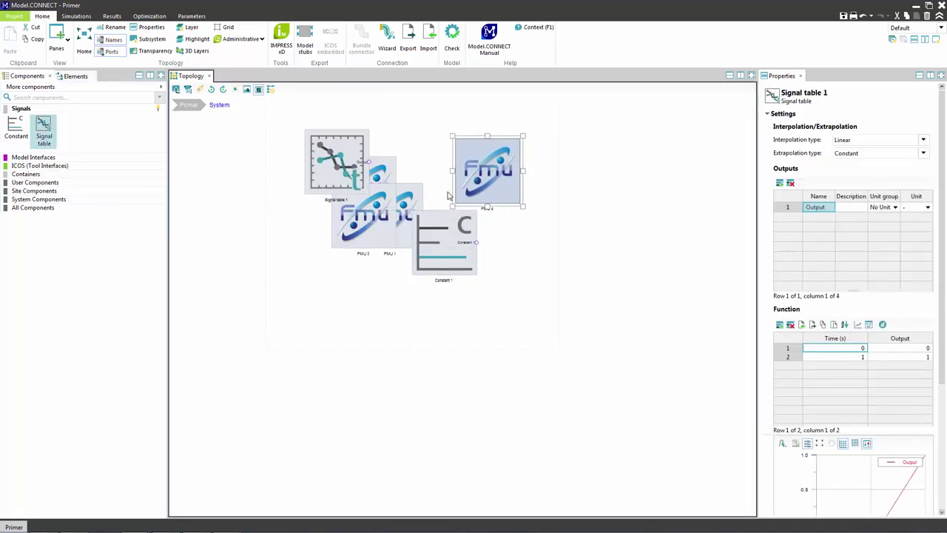
{"action": "left_click_drag", "start_coordinate": [364, 216], "coordinate": [508, 314]}
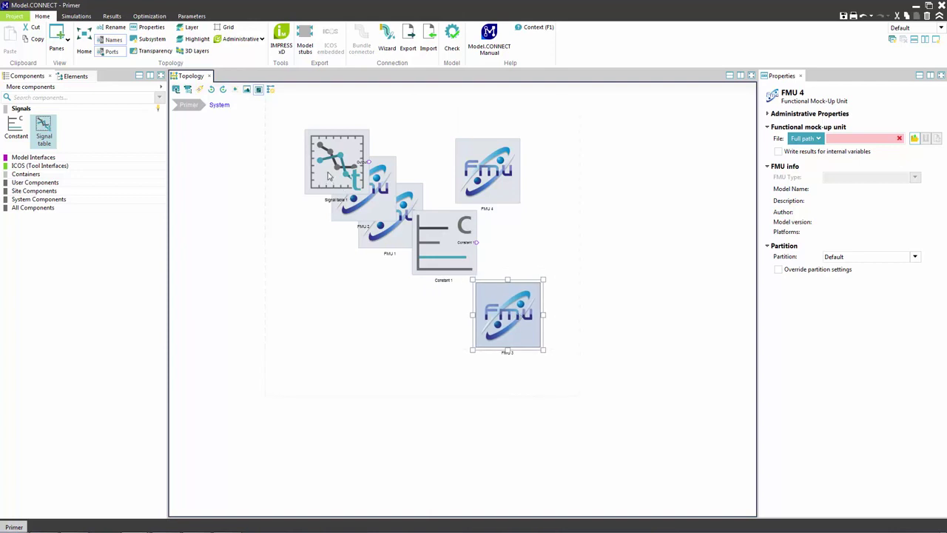
{"action": "left_click_drag", "start_coordinate": [330, 176], "coordinate": [305, 350]}
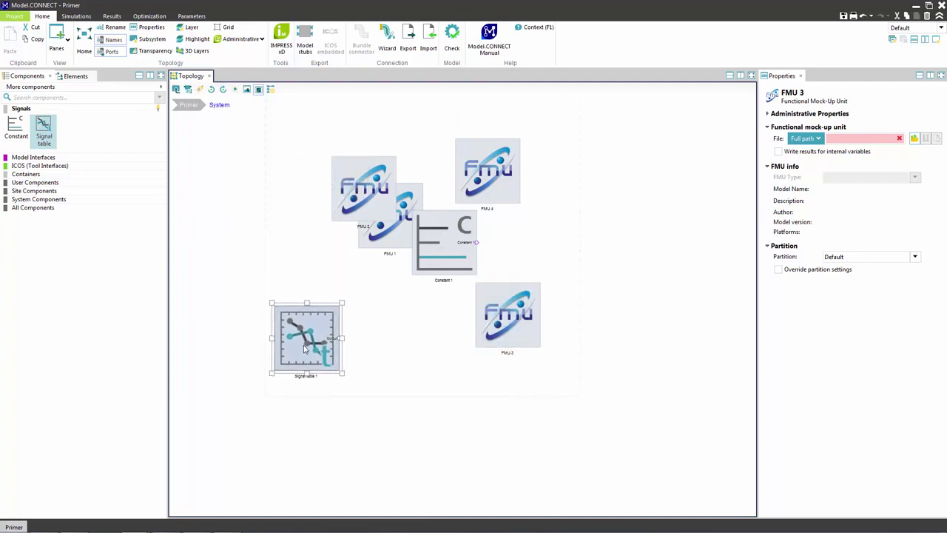
{"action": "left_click_drag", "start_coordinate": [457, 243], "coordinate": [319, 178]}
{"action": "left_click_drag", "start_coordinate": [385, 223], "coordinate": [411, 160]}
{"action": "left_click_drag", "start_coordinate": [480, 169], "coordinate": [506, 172]}
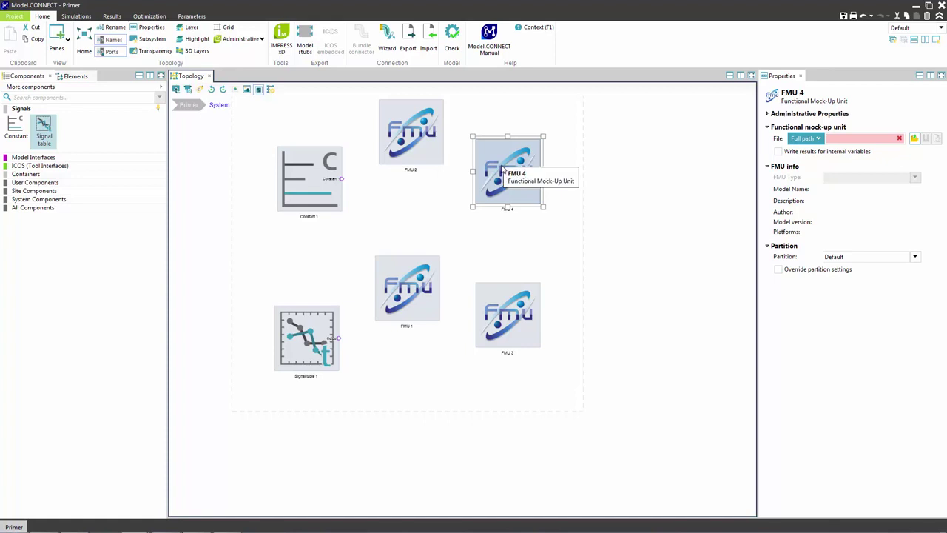
Step: Rename FMU 4 to Engine
{"action": "right_click", "coordinate": [503, 176]}
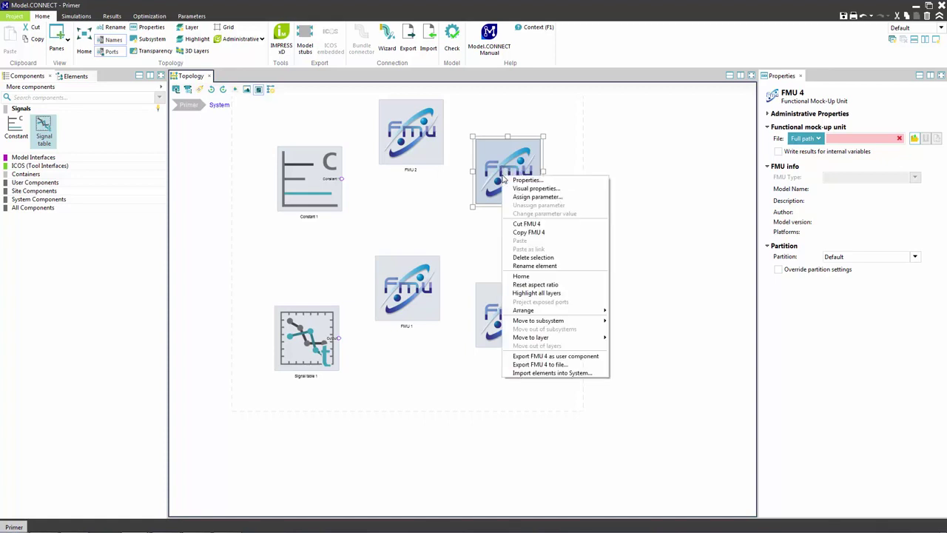
{"action": "left_click", "coordinate": [536, 266]}
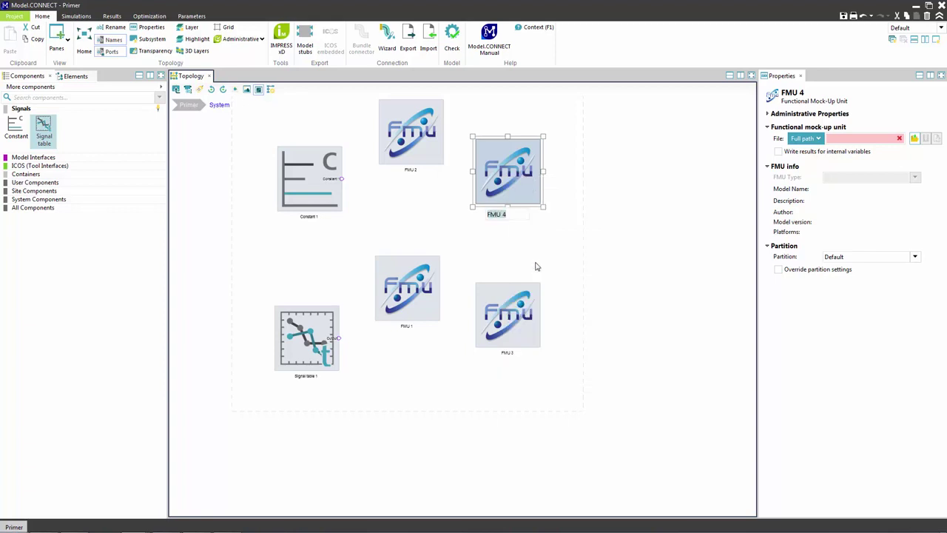
{"action": "type", "text": "Engine"}
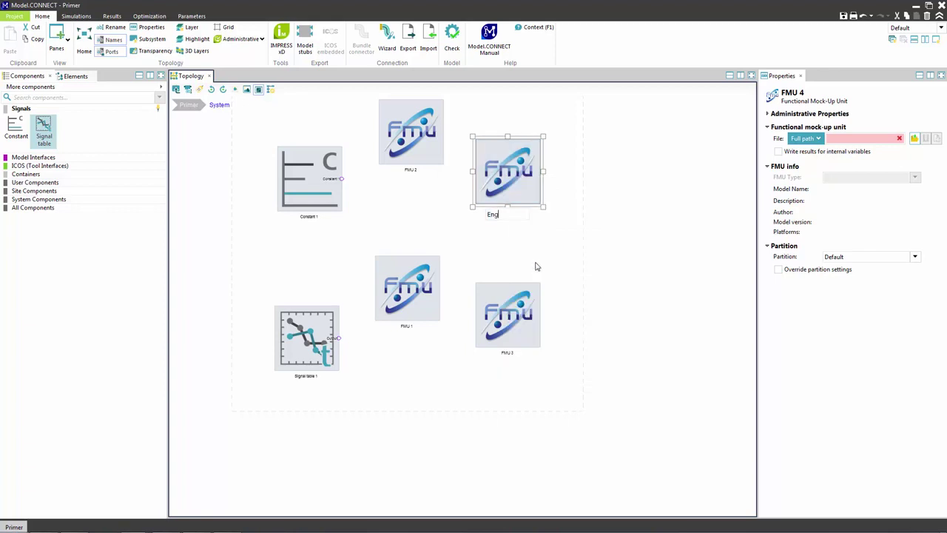
{"action": "key", "text": "Return"}
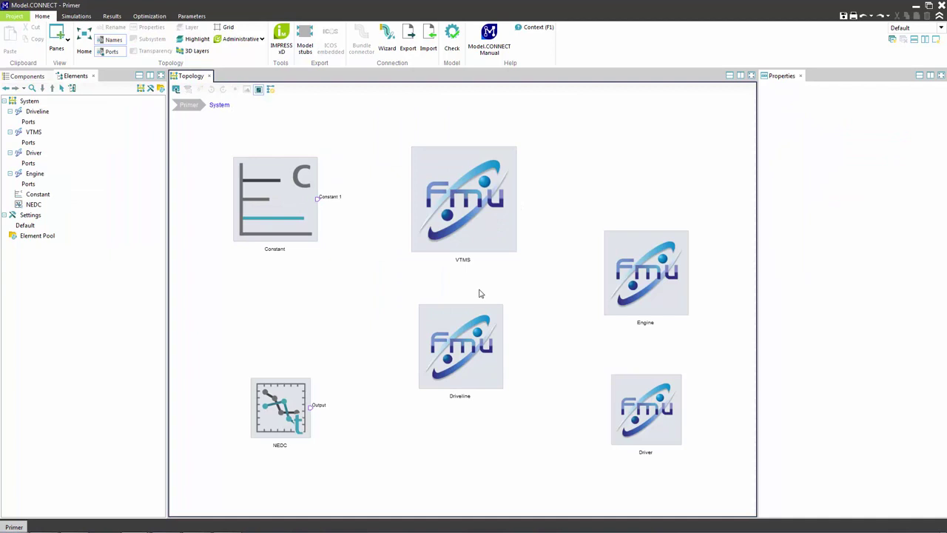
Step: Load the VTMS.fmu file into the VTMS block
{"action": "left_click", "coordinate": [478, 248]}
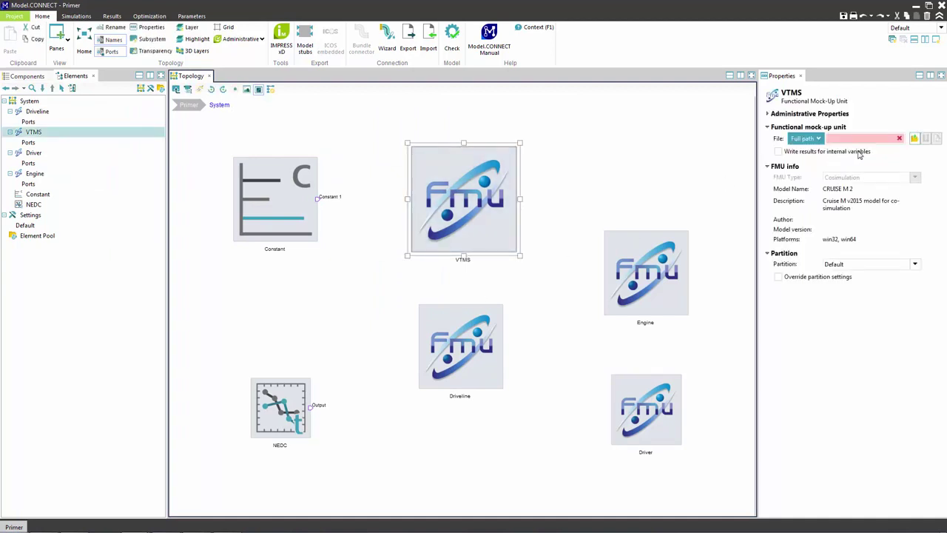
{"action": "left_click", "coordinate": [915, 139]}
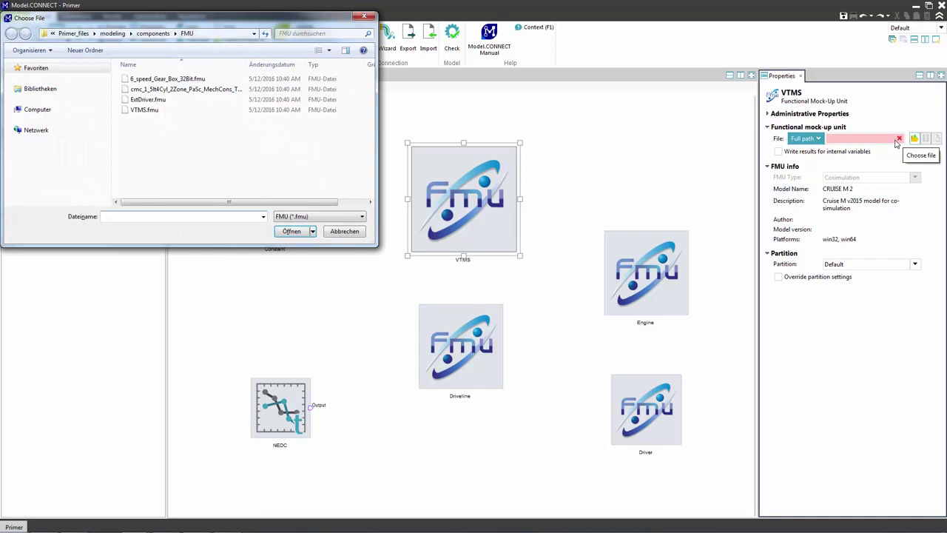
{"action": "left_click", "coordinate": [163, 110]}
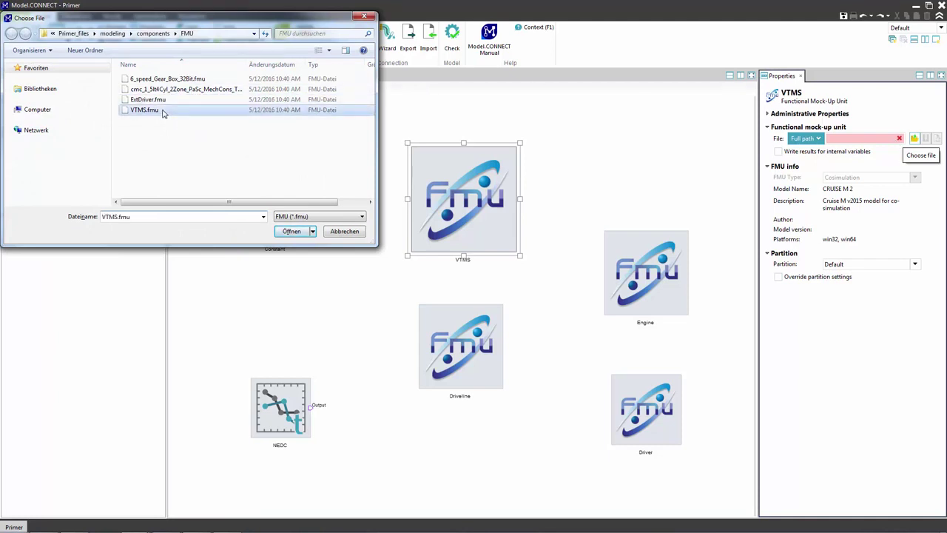
{"action": "left_click", "coordinate": [294, 231]}
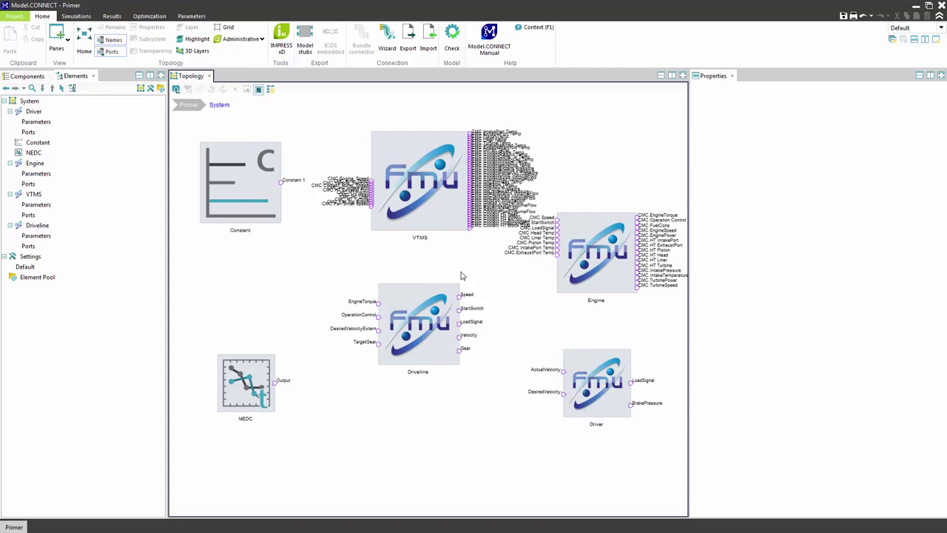
Step: Hide the Engine's Head, Liner, Piston, IntakePort and ExhaustPort Temp inputs
{"action": "left_click", "coordinate": [604, 285]}
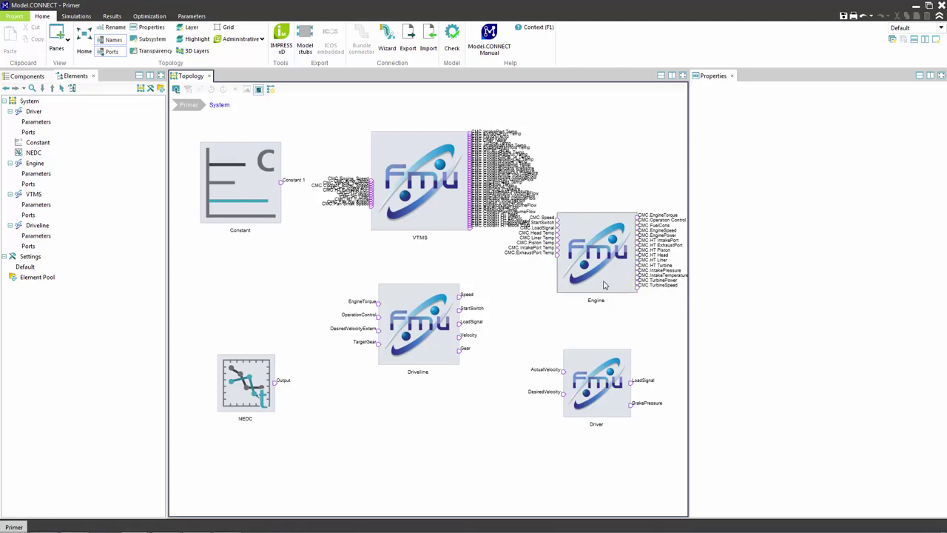
{"action": "left_click", "coordinate": [28, 183]}
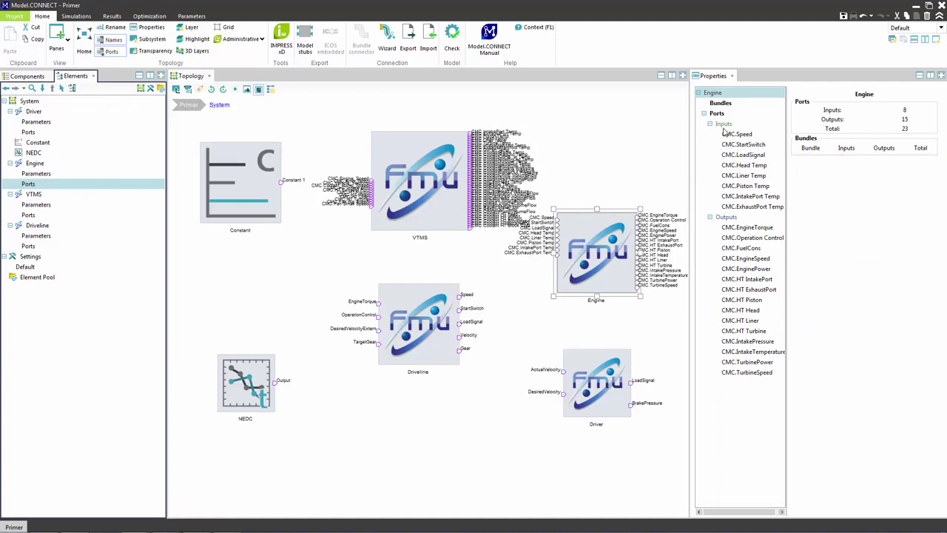
{"action": "left_click", "coordinate": [718, 114]}
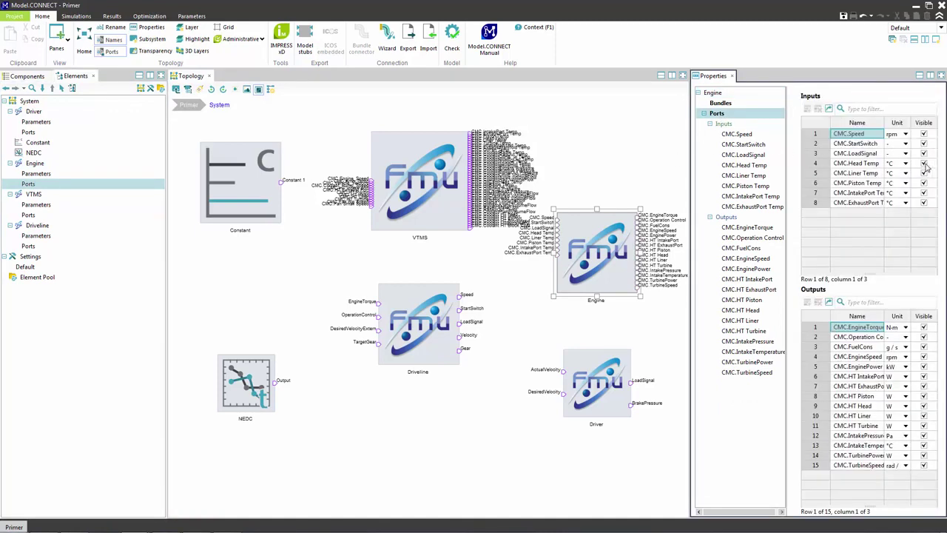
{"action": "left_click", "coordinate": [924, 163]}
{"action": "left_click", "coordinate": [924, 174]}
{"action": "left_click", "coordinate": [924, 183]}
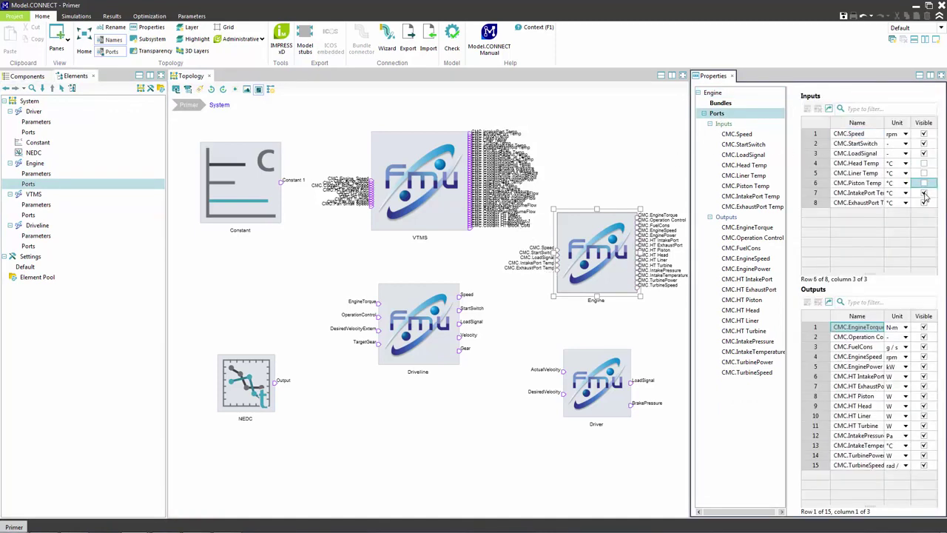
{"action": "left_click", "coordinate": [924, 193]}
{"action": "left_click", "coordinate": [924, 202]}
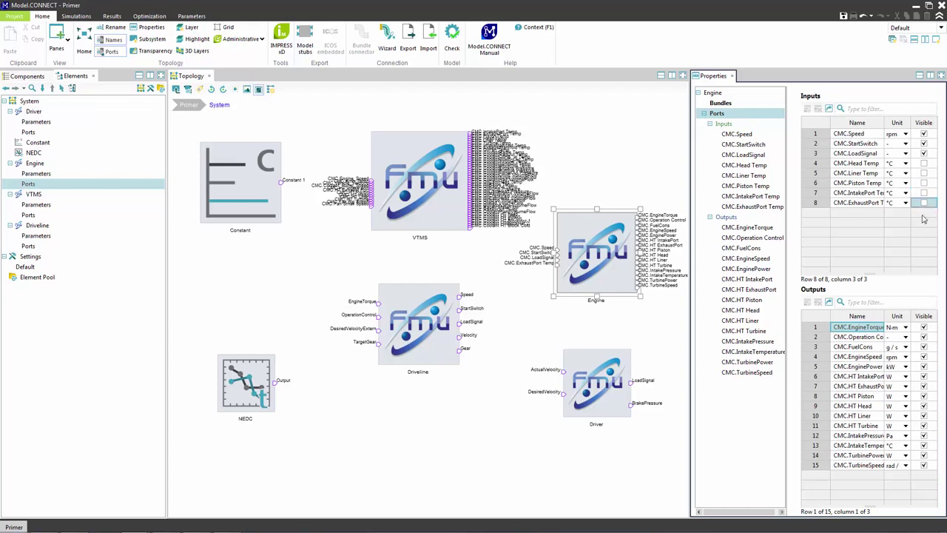
Step: Hide the Engine's six HT outputs plus IntakePressure, IntakeTemperature, TurbinePower and TurbineSpeed
{"action": "left_click", "coordinate": [924, 376]}
{"action": "left_click", "coordinate": [924, 385]}
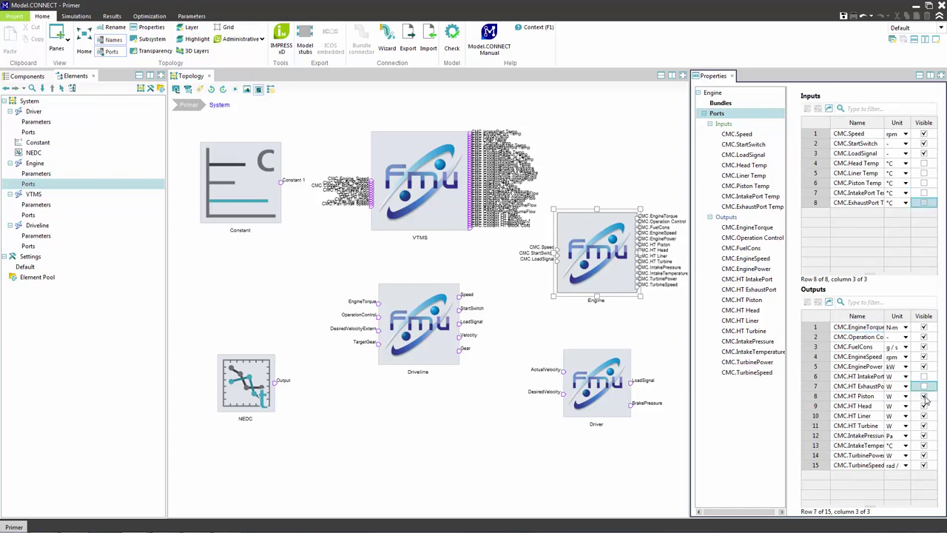
{"action": "left_click", "coordinate": [923, 396]}
{"action": "left_click", "coordinate": [924, 406]}
{"action": "left_click", "coordinate": [923, 416]}
{"action": "left_click", "coordinate": [924, 426]}
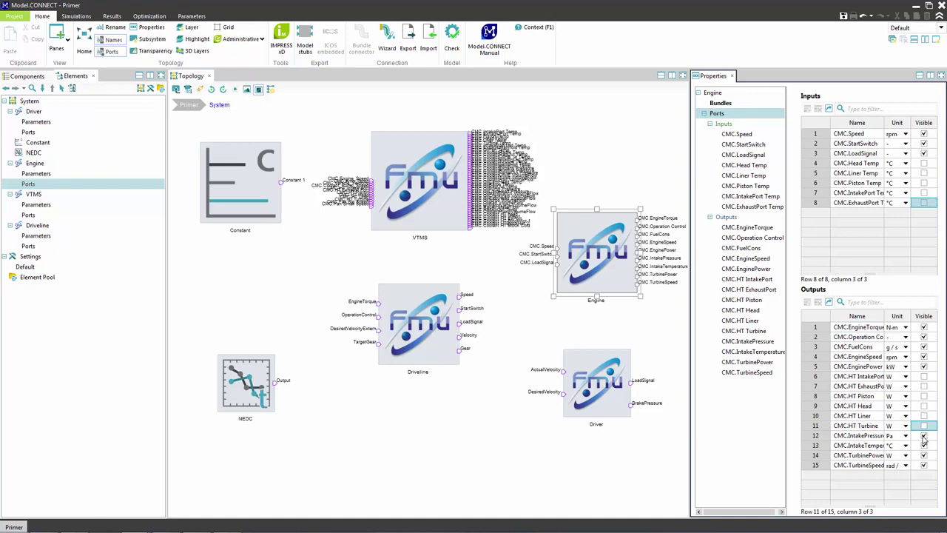
{"action": "left_click", "coordinate": [924, 435]}
{"action": "left_click", "coordinate": [924, 445]}
{"action": "left_click", "coordinate": [923, 455]}
{"action": "left_click", "coordinate": [923, 465]}
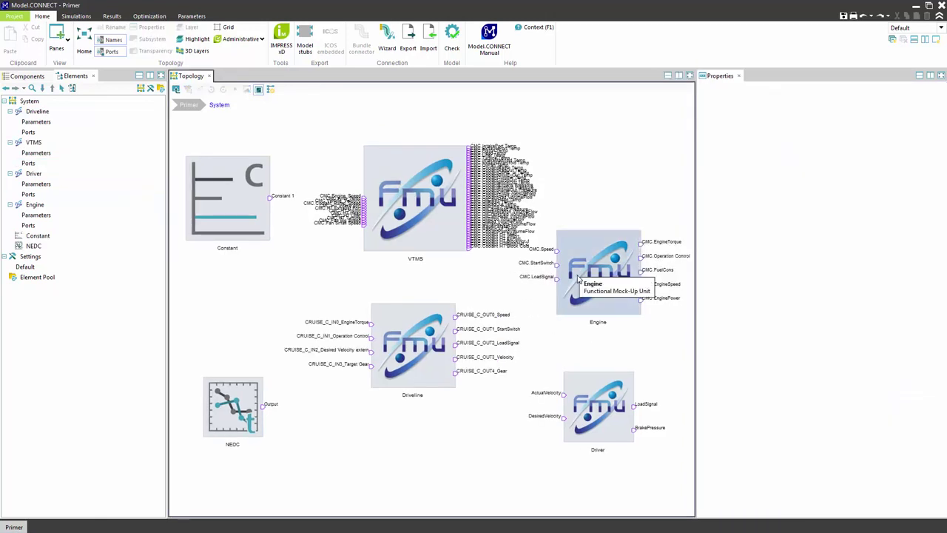
Step: Rename the Engine's CMC.Speed input to Speed
{"action": "left_click", "coordinate": [580, 280]}
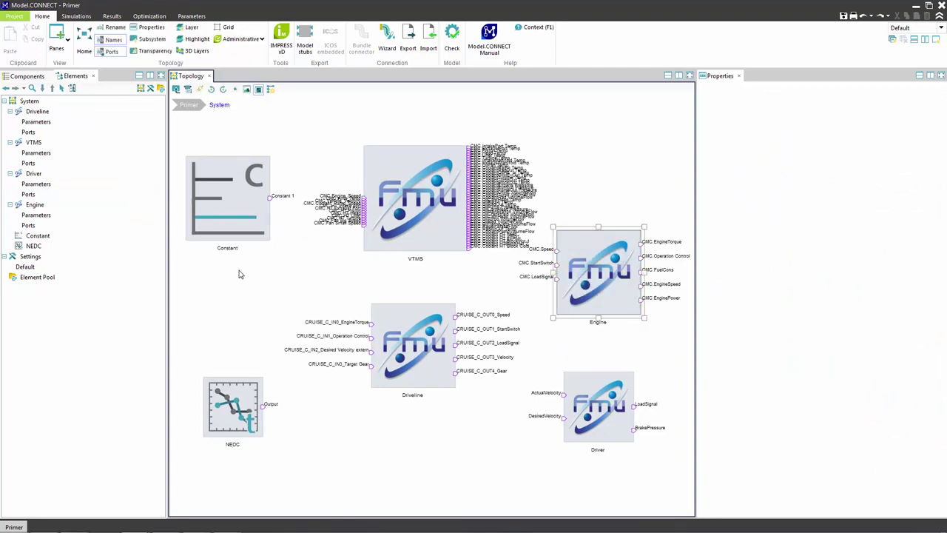
{"action": "left_click", "coordinate": [30, 226]}
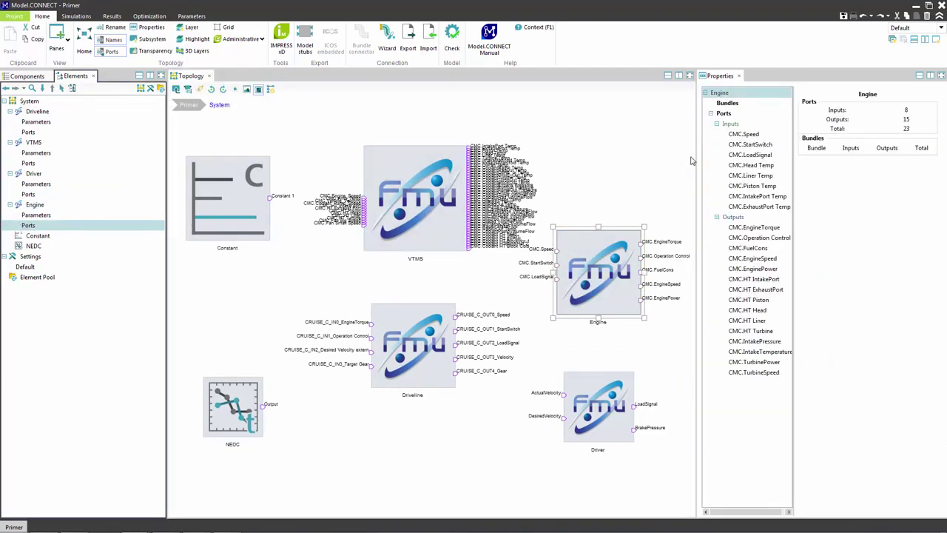
{"action": "left_click", "coordinate": [756, 135]}
{"action": "left_click", "coordinate": [890, 109]}
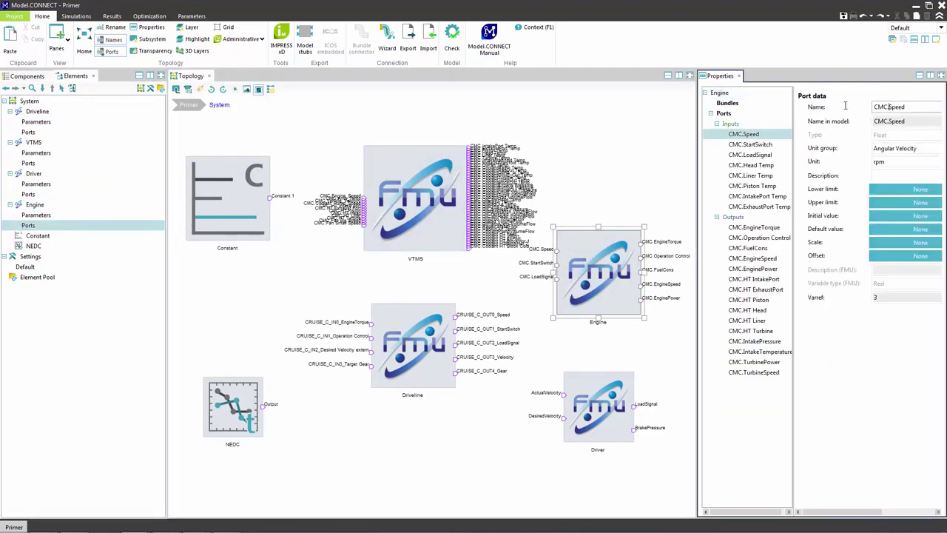
{"action": "key", "text": "BackSpace"}
{"action": "key", "text": "BackSpace"}
{"action": "key", "text": "BackSpace"}
{"action": "key", "text": "BackSpace"}
{"action": "left_click", "coordinate": [599, 252]}
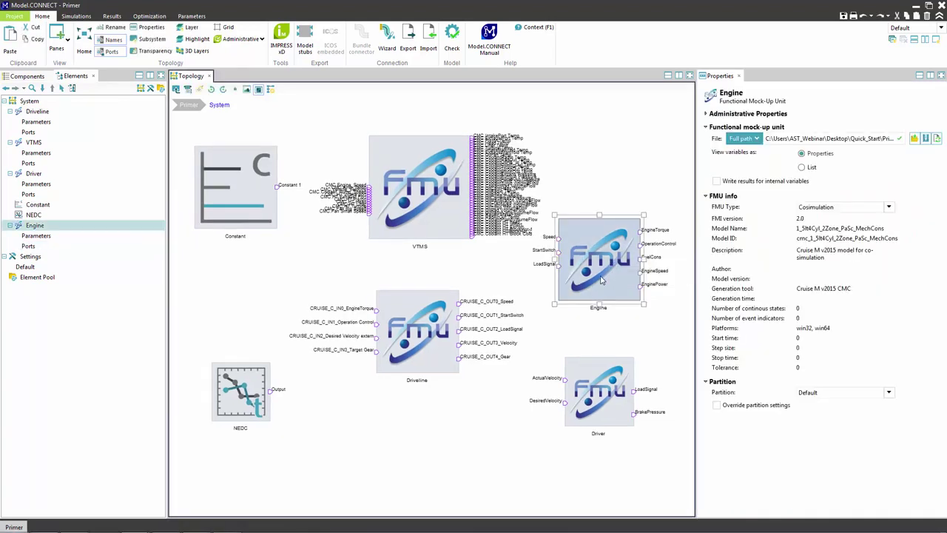
Step: Add a new Engine bundle named Thermal Transfer
{"action": "left_click", "coordinate": [29, 245]}
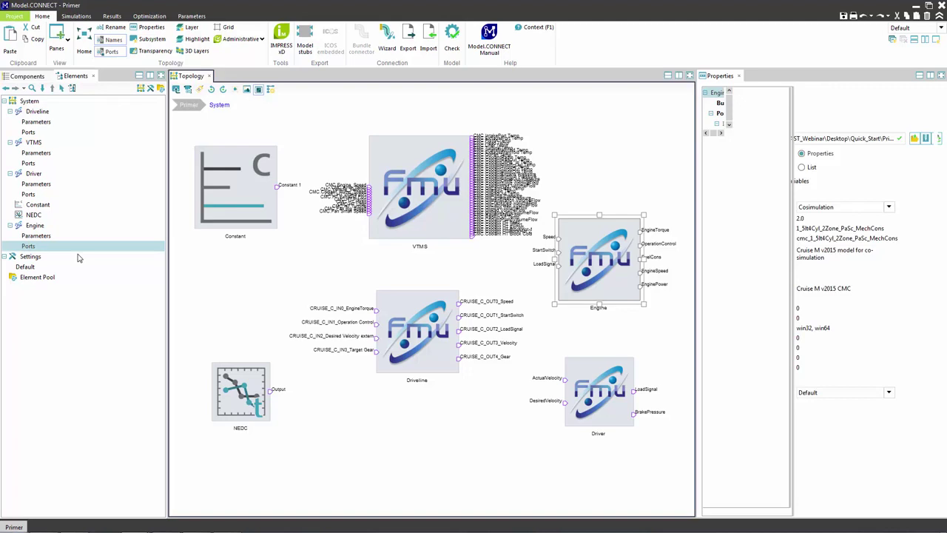
{"action": "left_click", "coordinate": [728, 104]}
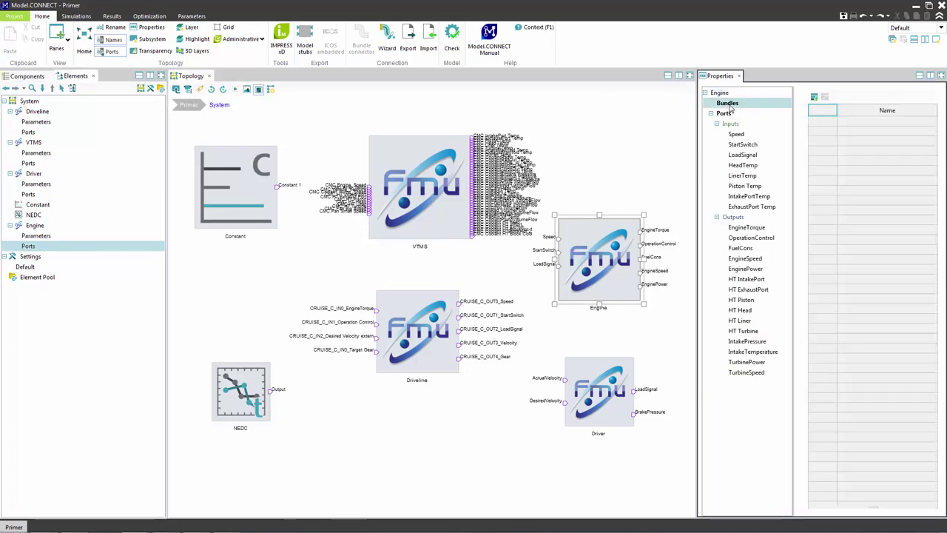
{"action": "left_click", "coordinate": [814, 99]}
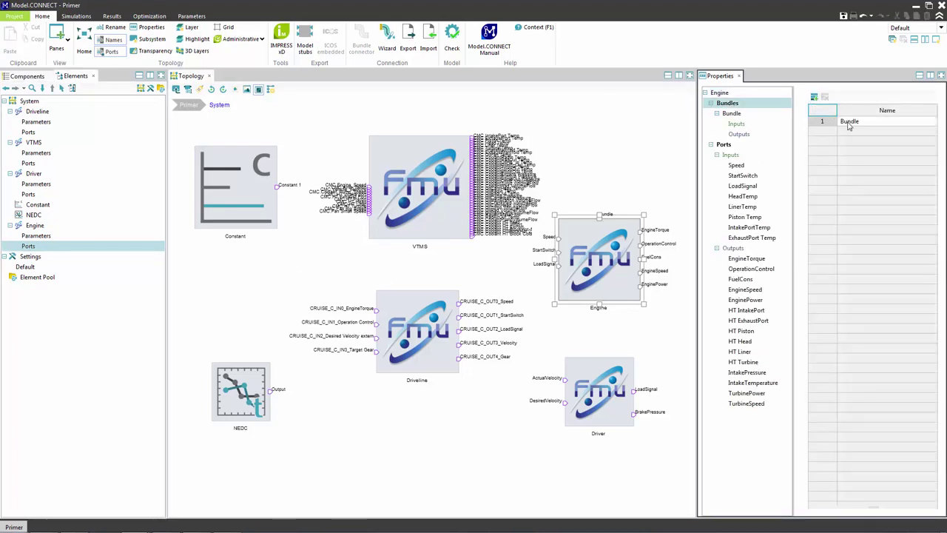
{"action": "left_click", "coordinate": [851, 122]}
{"action": "left_click", "coordinate": [851, 122]}
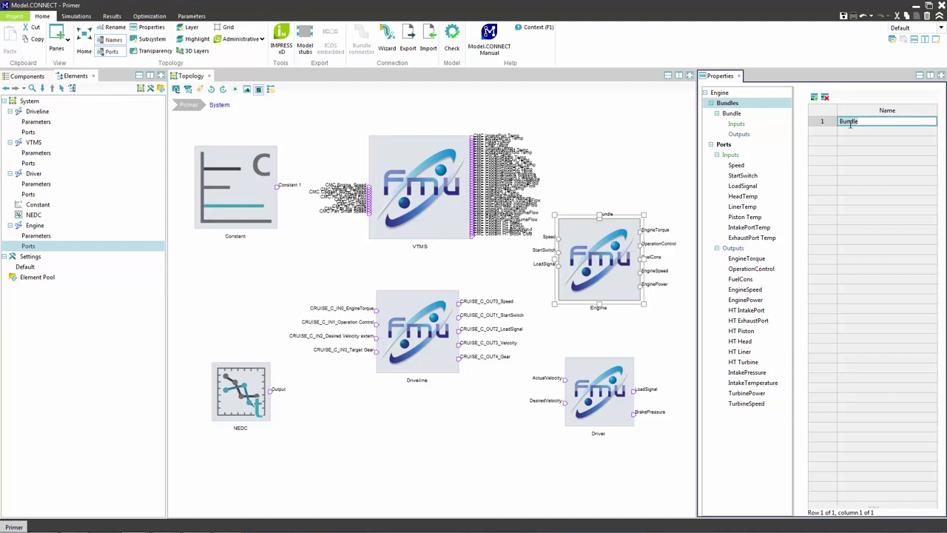
{"action": "type", "text": "Thermal Transfer"}
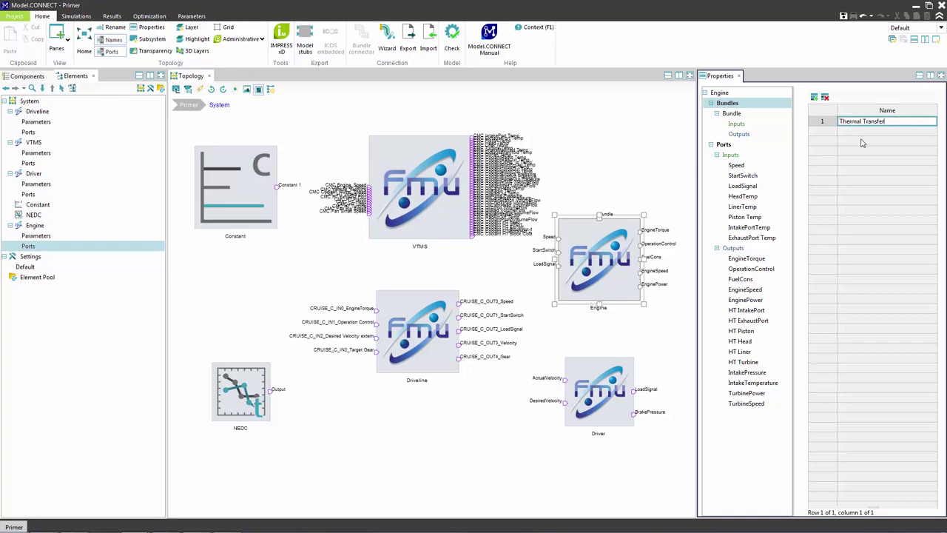
{"action": "key", "text": "Return"}
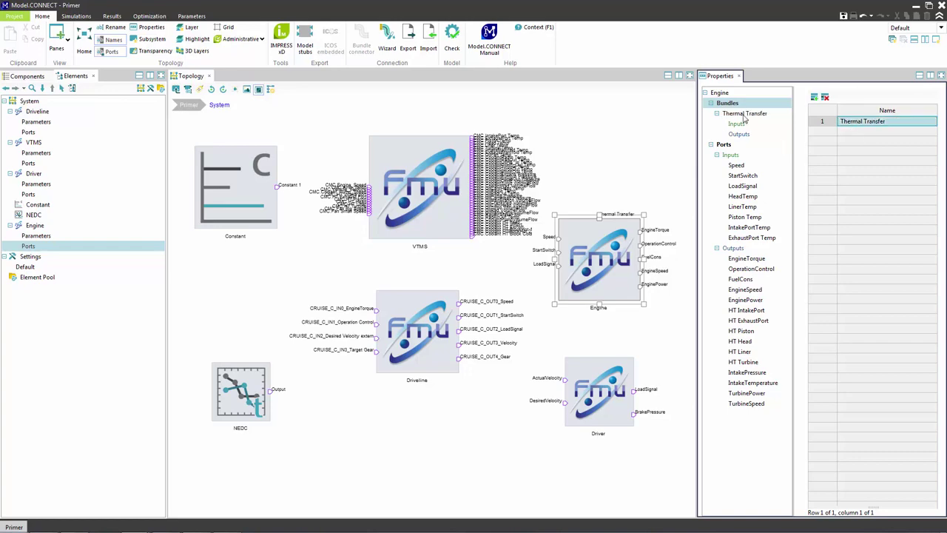
Step: Put the five temperature inputs, ExhaustPort Temp through Piston Temp, into the bundle
{"action": "left_click", "coordinate": [737, 123]}
{"action": "left_click", "coordinate": [814, 109]}
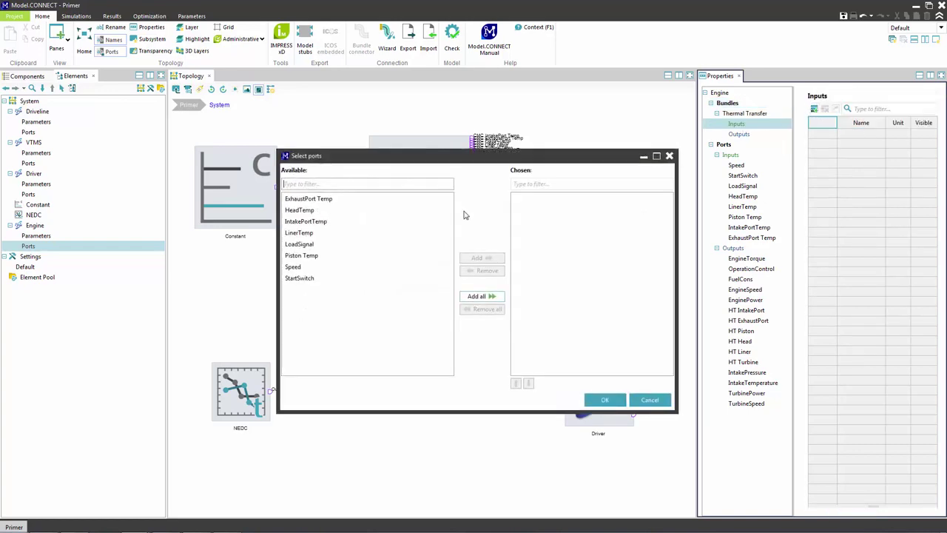
{"action": "left_click_drag", "start_coordinate": [309, 212], "coordinate": [310, 237]}
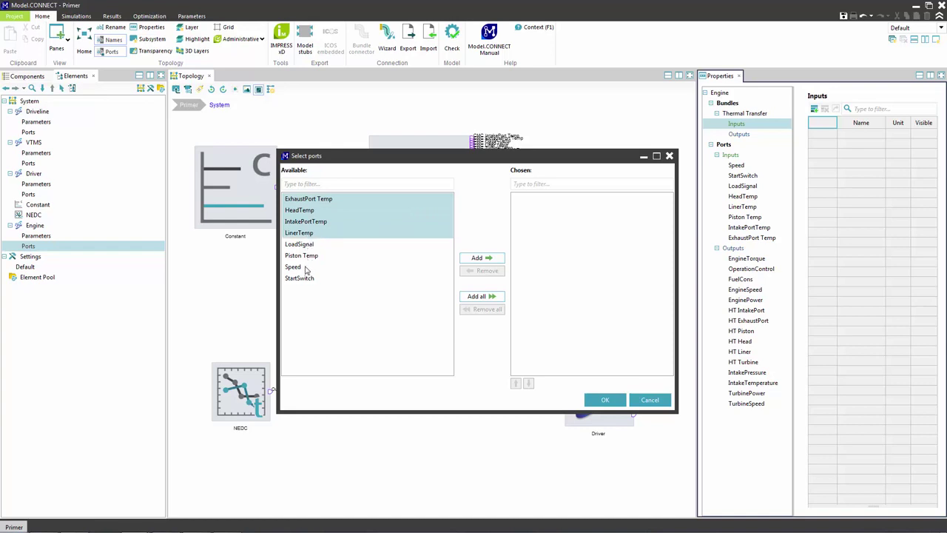
{"action": "left_click", "coordinate": [308, 256], "text": "shift"}
{"action": "left_click", "coordinate": [309, 247], "text": "ctrl"}
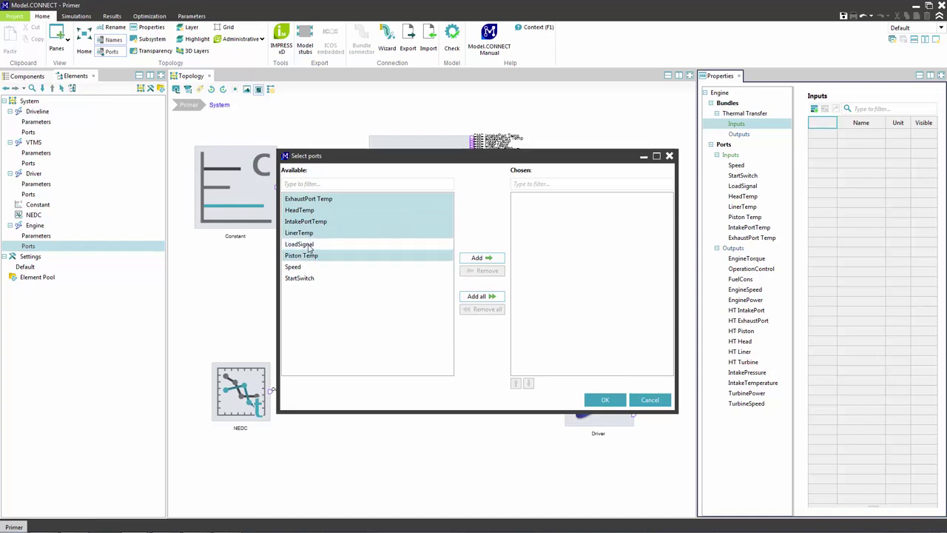
{"action": "left_click", "coordinate": [480, 259]}
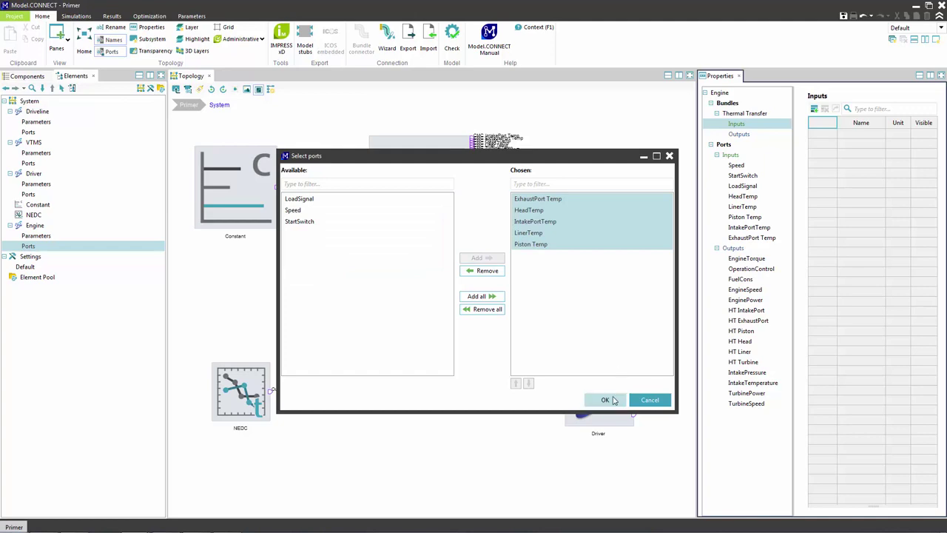
{"action": "left_click", "coordinate": [605, 400]}
Step: Put the six outputs, HT ExhaustPort through HT Turbine, into the bundle
{"action": "left_click", "coordinate": [738, 187]}
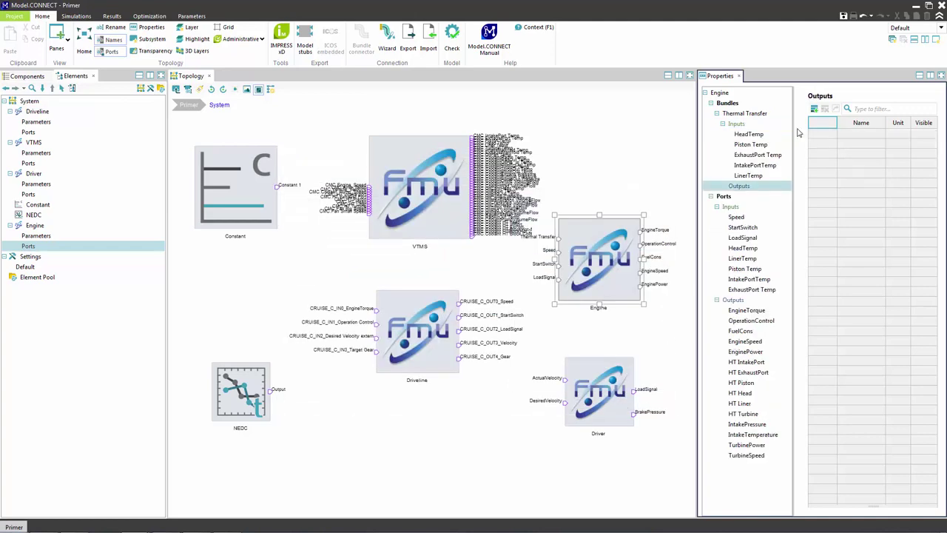
{"action": "left_click", "coordinate": [815, 109]}
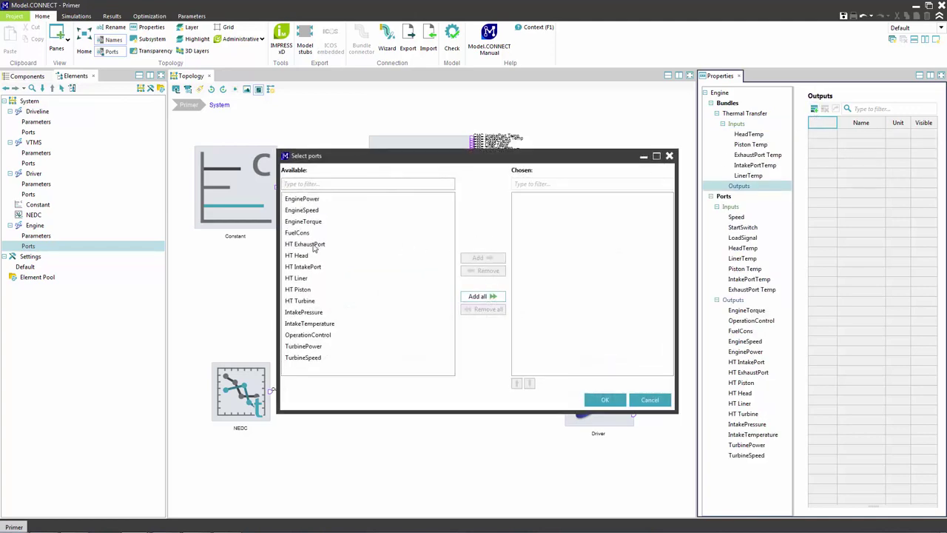
{"action": "left_click", "coordinate": [314, 248]}
{"action": "left_click", "coordinate": [309, 300], "text": "shift"}
{"action": "left_click", "coordinate": [480, 259]}
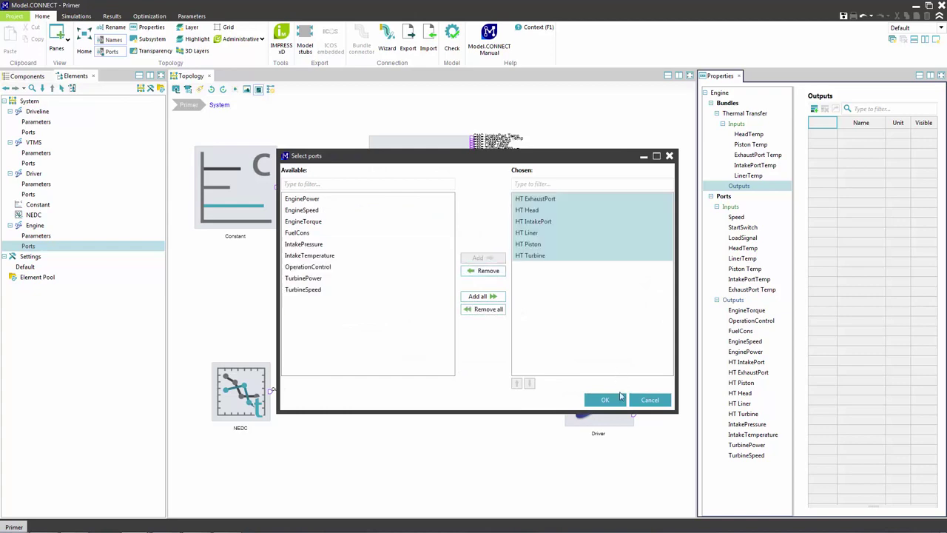
{"action": "left_click", "coordinate": [606, 400]}
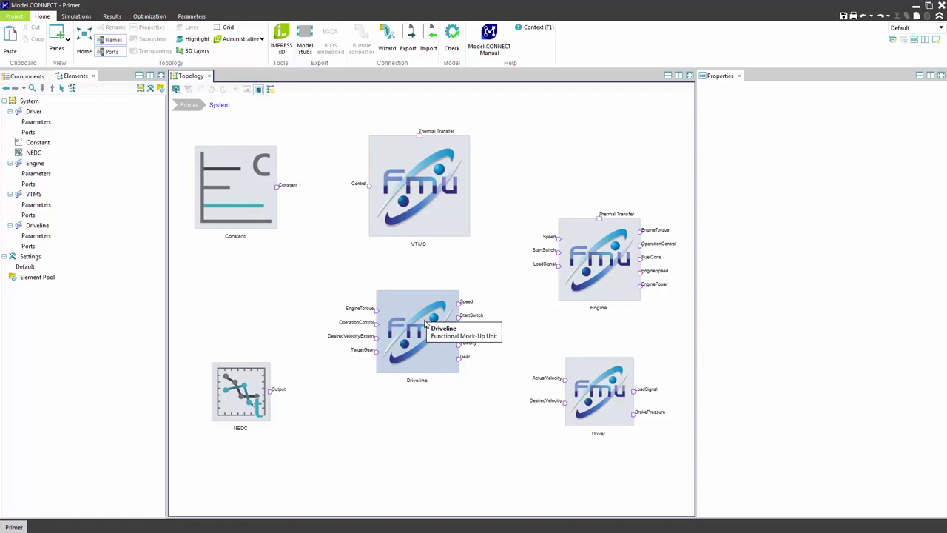
Step: Name the constant AmbientTemperature, with unit group Temperature, unit K and value 293.15
{"action": "left_click", "coordinate": [248, 193]}
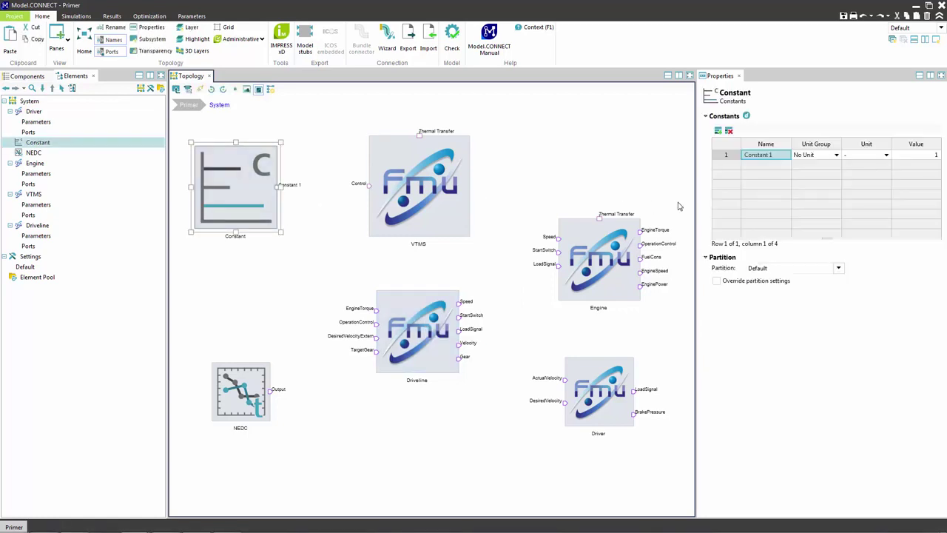
{"action": "type", "text": "A"}
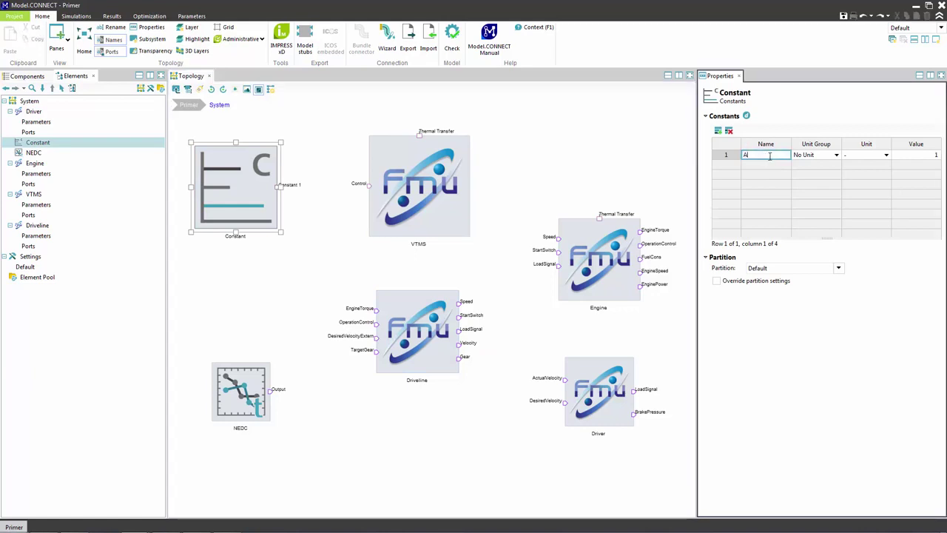
{"action": "type", "text": "mbientTemperature"}
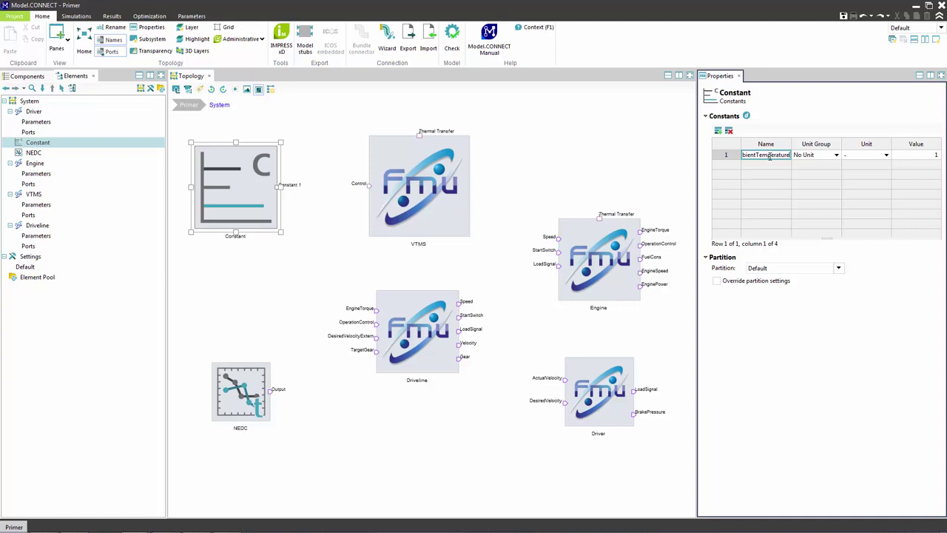
{"action": "left_click", "coordinate": [829, 157]}
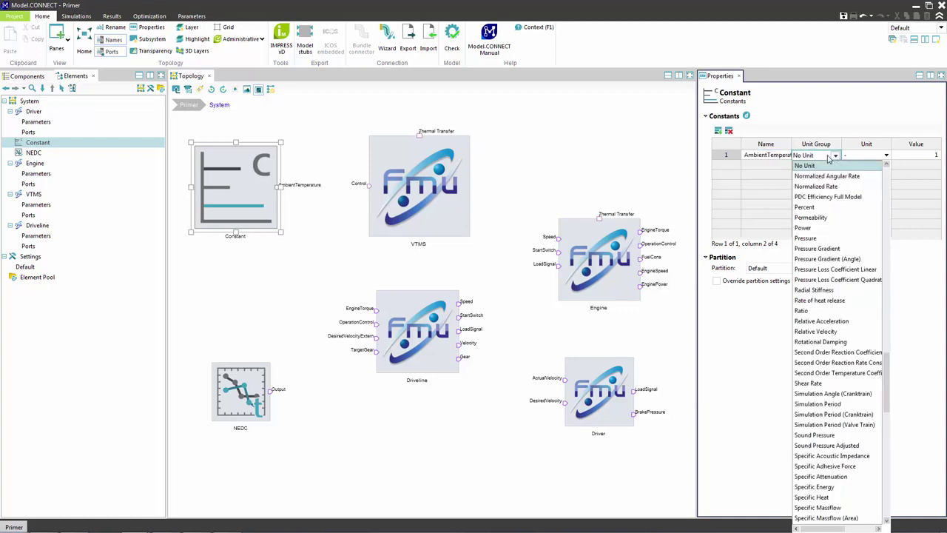
{"action": "scroll", "coordinate": [833, 177], "scroll_direction": "down", "scroll_amount": 5}
{"action": "left_click", "coordinate": [840, 518]}
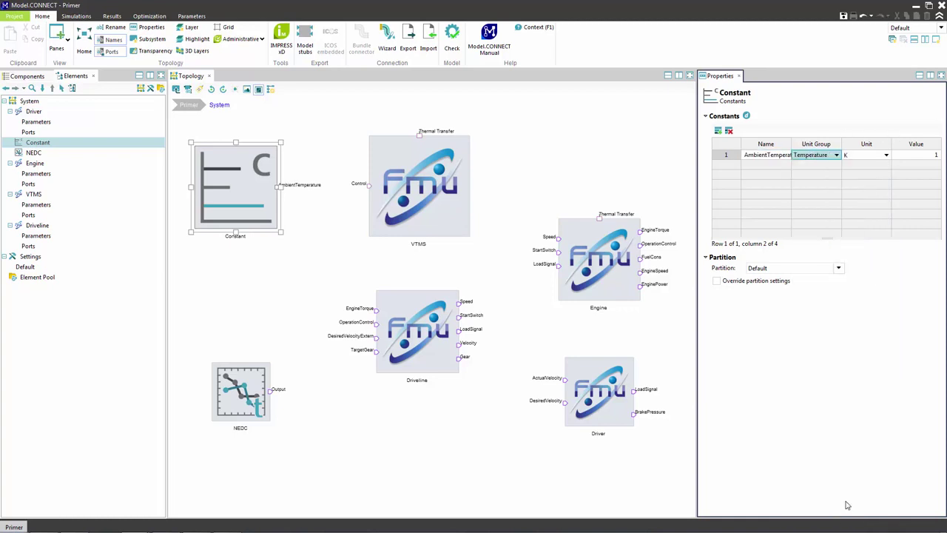
{"action": "left_click", "coordinate": [872, 157]}
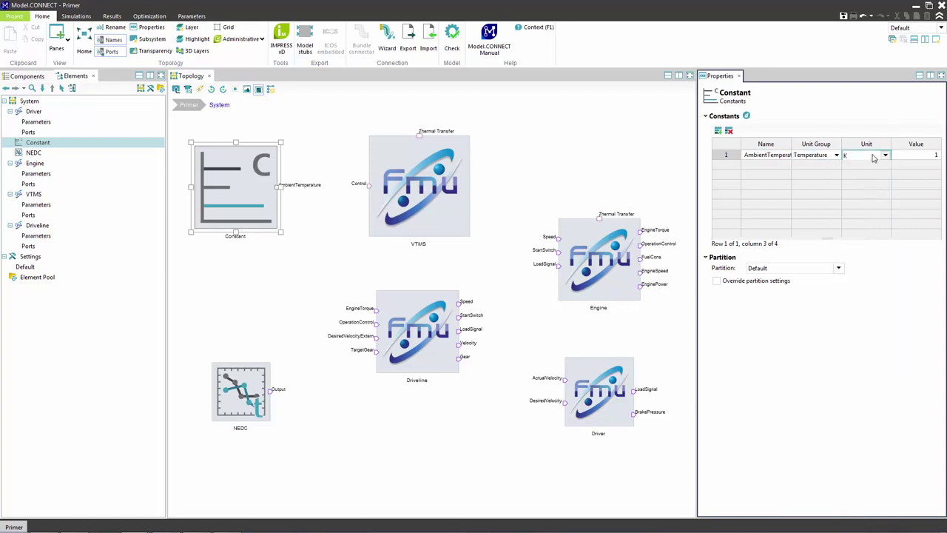
{"action": "left_click", "coordinate": [931, 156]}
{"action": "left_click", "coordinate": [934, 158]}
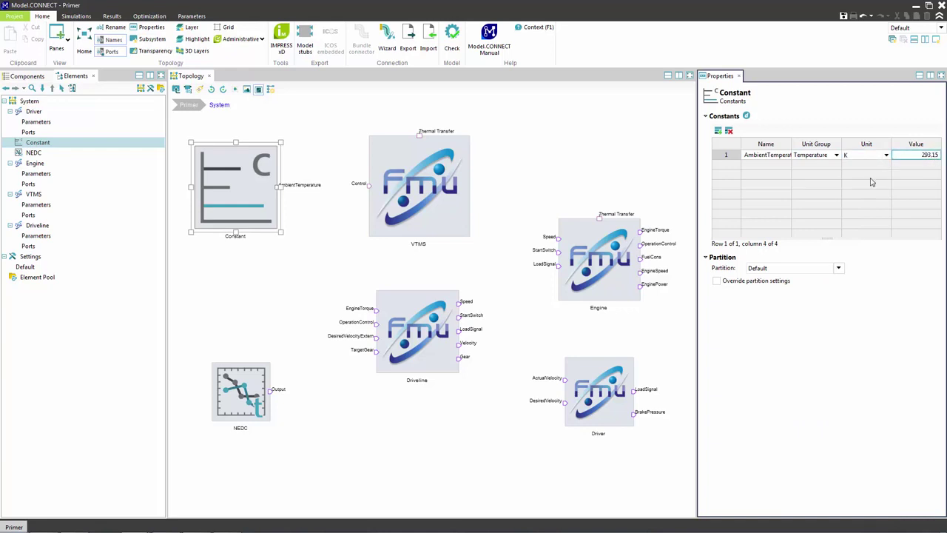
{"action": "left_click", "coordinate": [415, 269]}
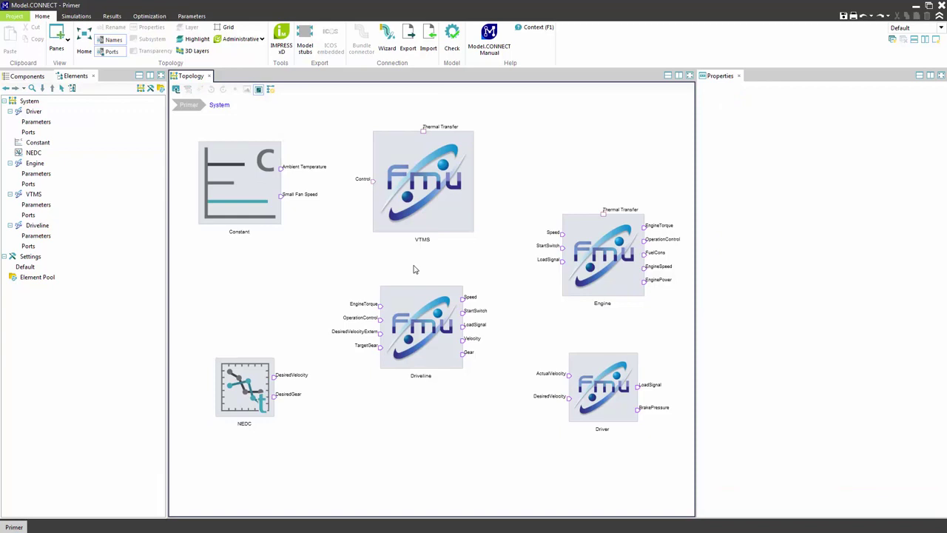
Step: Import all columns of NEDC.csv from the FMU folder into the NEDC table
{"action": "left_click", "coordinate": [248, 385]}
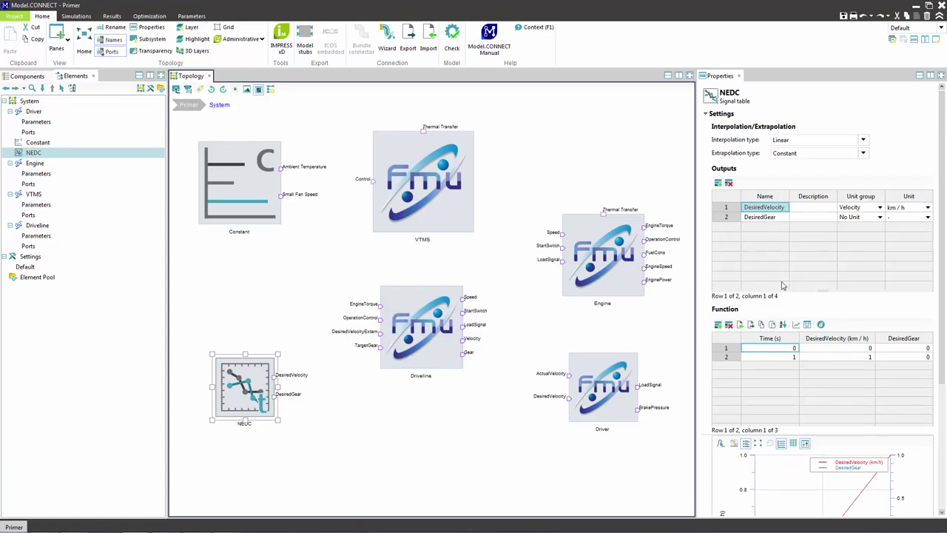
{"action": "left_click", "coordinate": [741, 328]}
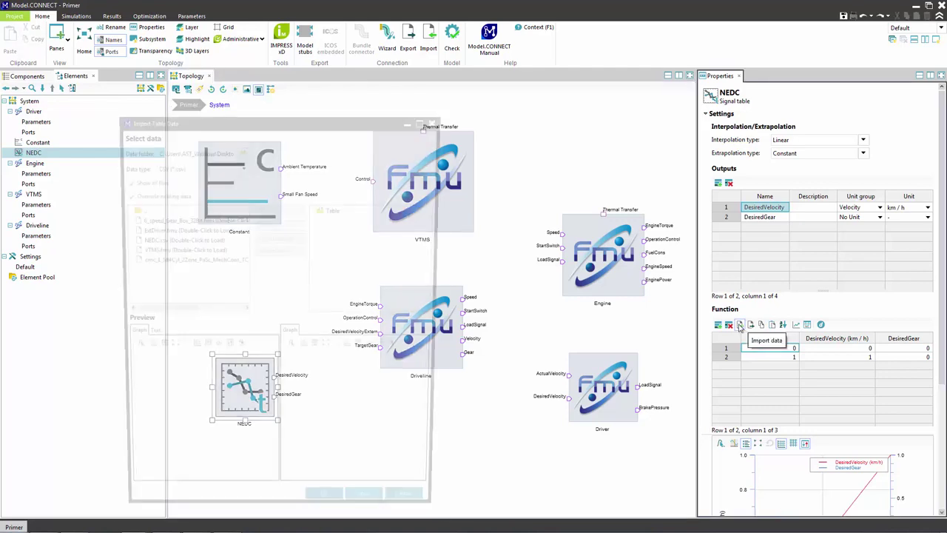
{"action": "left_click", "coordinate": [241, 151]}
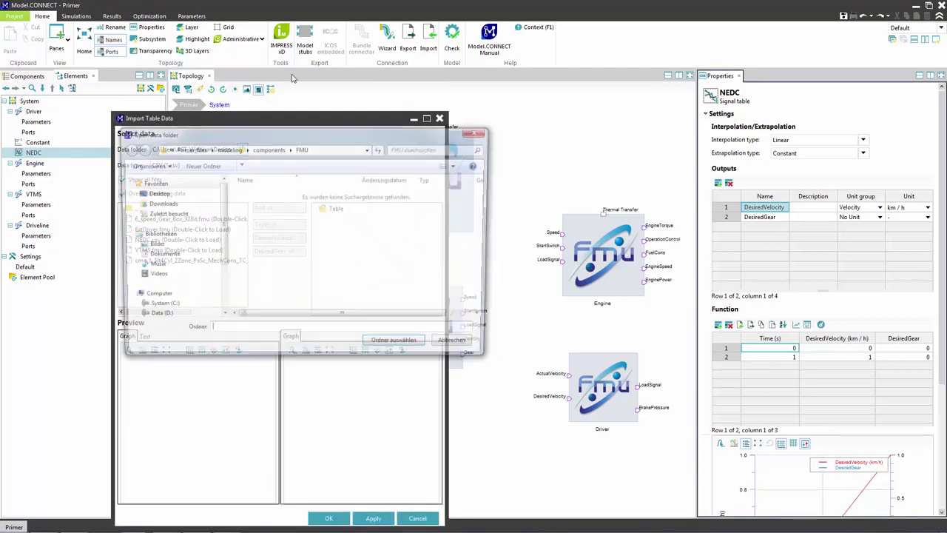
{"action": "left_click", "coordinate": [325, 149]}
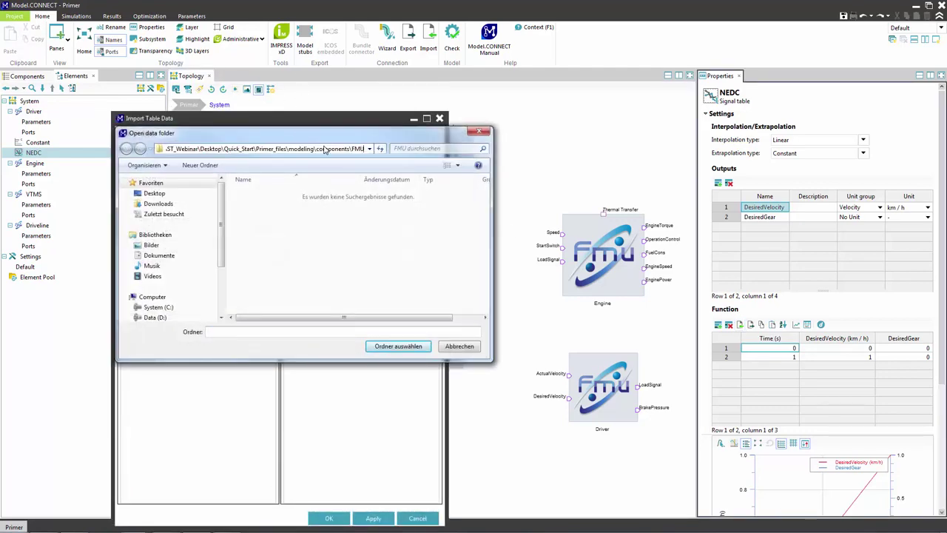
{"action": "key", "text": "Return"}
{"action": "left_click", "coordinate": [418, 346]}
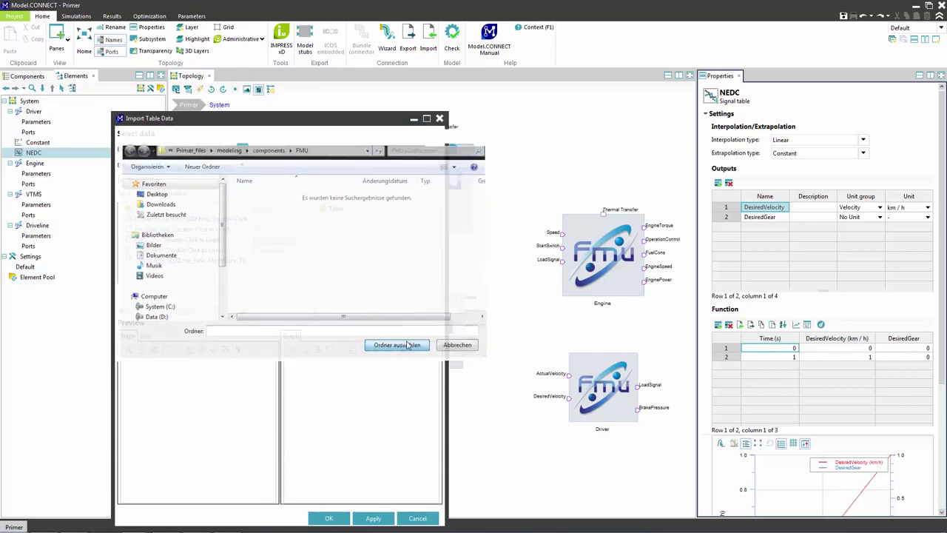
{"action": "left_click", "coordinate": [195, 240]}
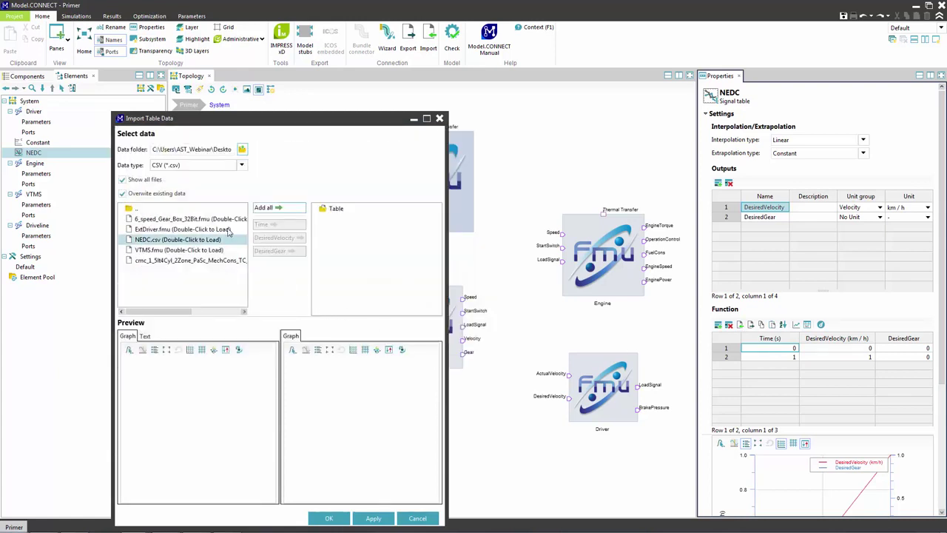
{"action": "left_click", "coordinate": [268, 213]}
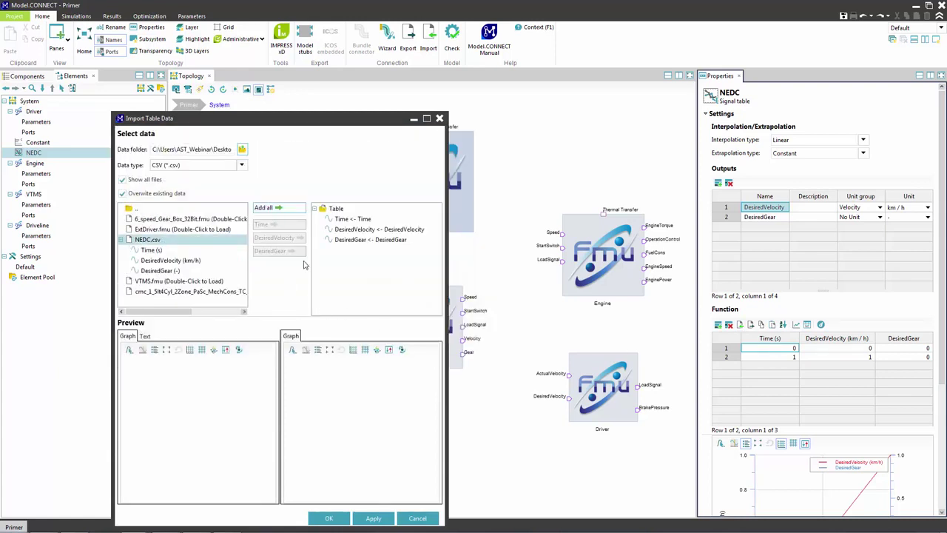
{"action": "left_click", "coordinate": [366, 520]}
{"action": "left_click", "coordinate": [332, 520]}
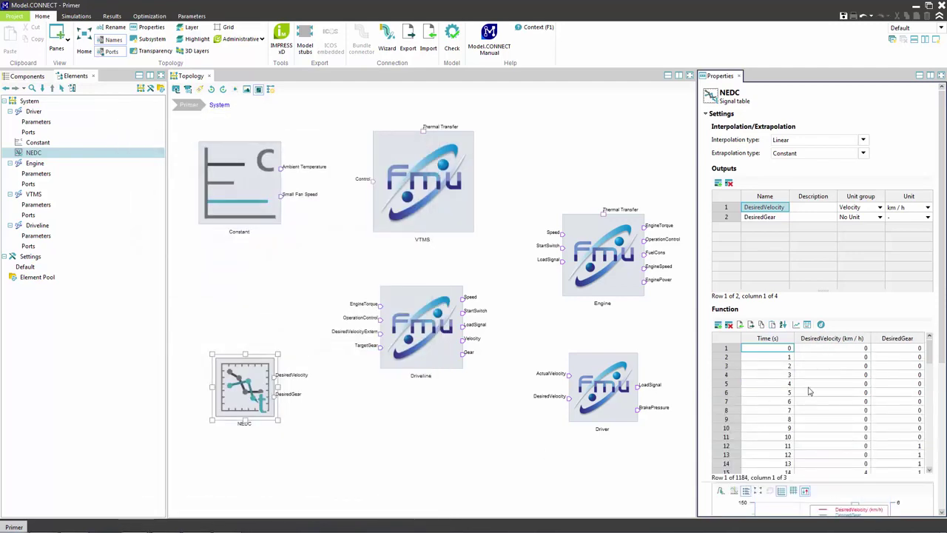
{"action": "scroll", "coordinate": [821, 296], "scroll_direction": "down", "scroll_amount": 5}
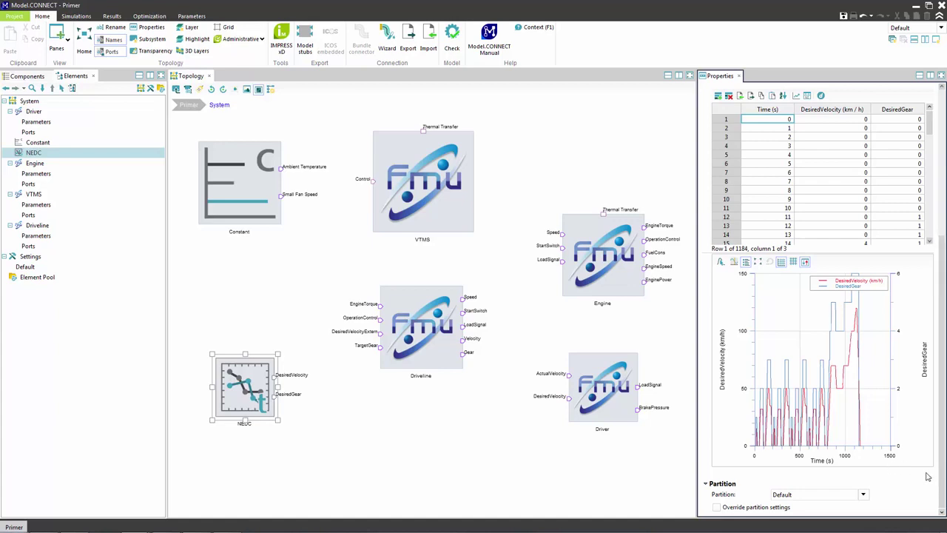
{"action": "left_click", "coordinate": [430, 266]}
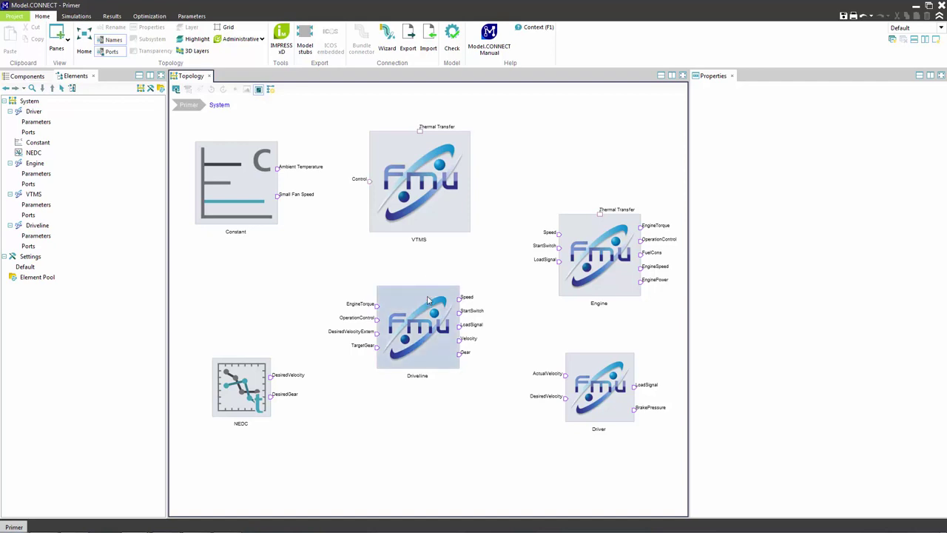
{"action": "left_click", "coordinate": [429, 320]}
{"action": "left_click", "coordinate": [30, 246]}
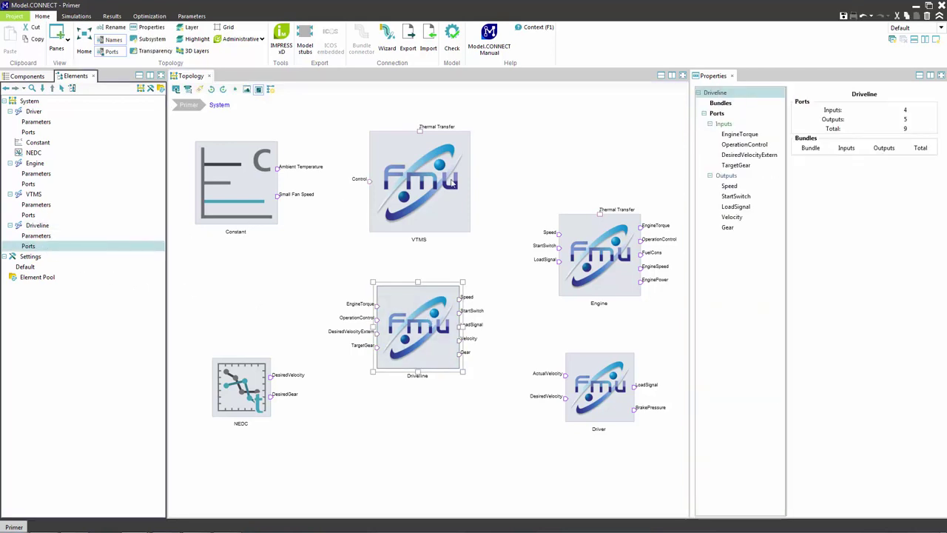
{"action": "left_click", "coordinate": [747, 134]}
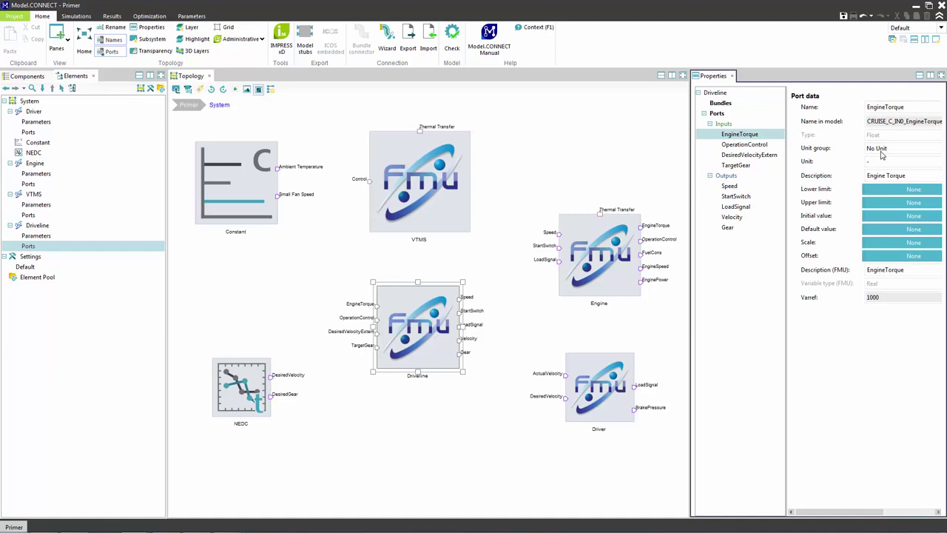
{"action": "left_click", "coordinate": [882, 149]}
{"action": "scroll", "coordinate": [882, 159], "scroll_direction": "up", "scroll_amount": 5}
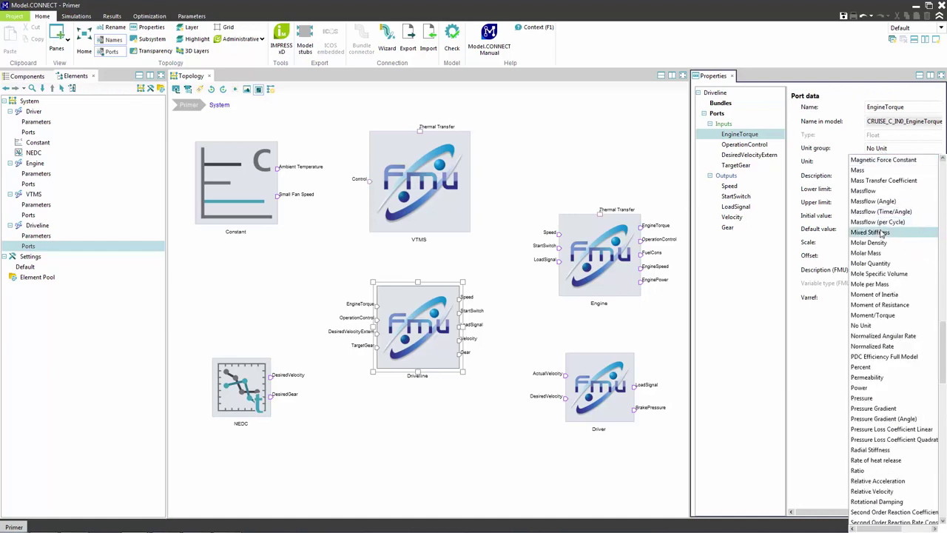
{"action": "left_click", "coordinate": [422, 269]}
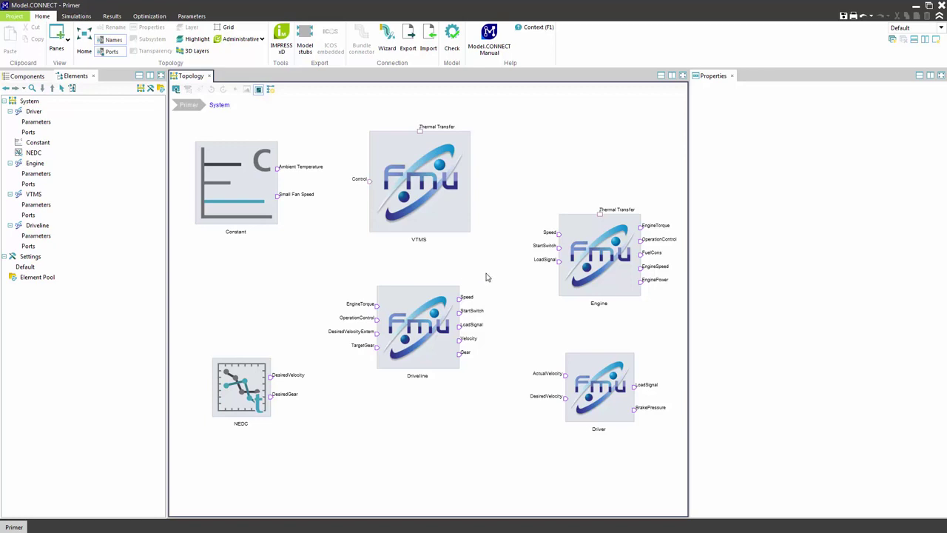
Step: Set Driver P_value to 0.2; wire Driveline Velocity and NEDC DesiredVelocity into the Driver
{"action": "left_click", "coordinate": [600, 401]}
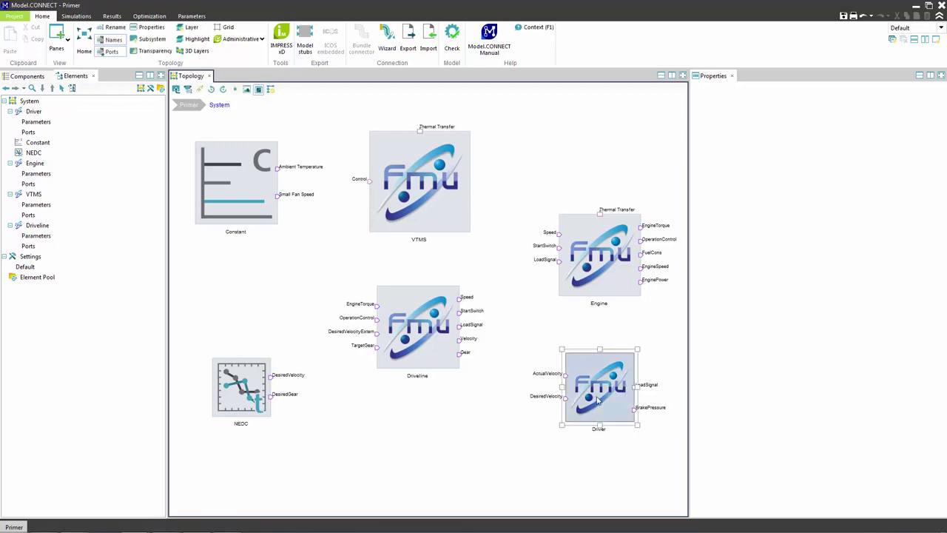
{"action": "left_click", "coordinate": [37, 123]}
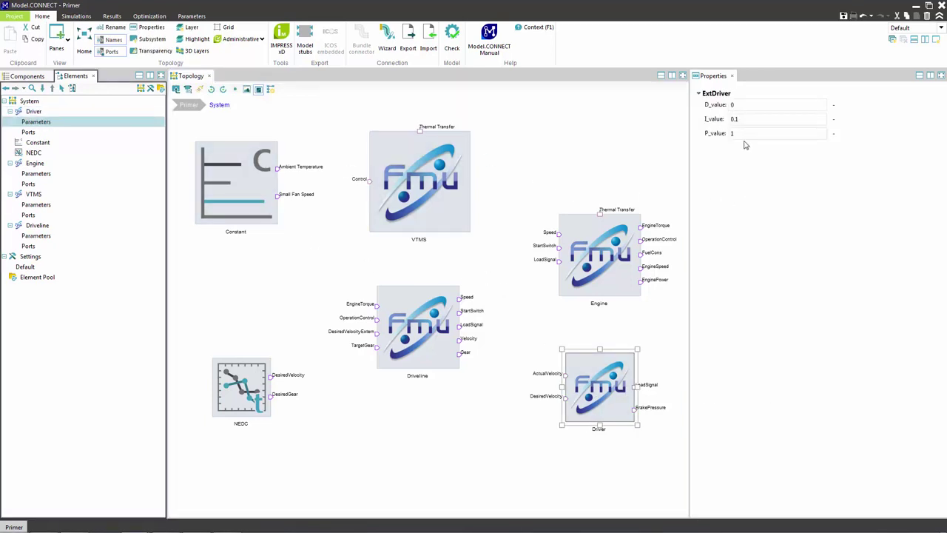
{"action": "left_click", "coordinate": [743, 134]}
{"action": "type", "text": "0.2"}
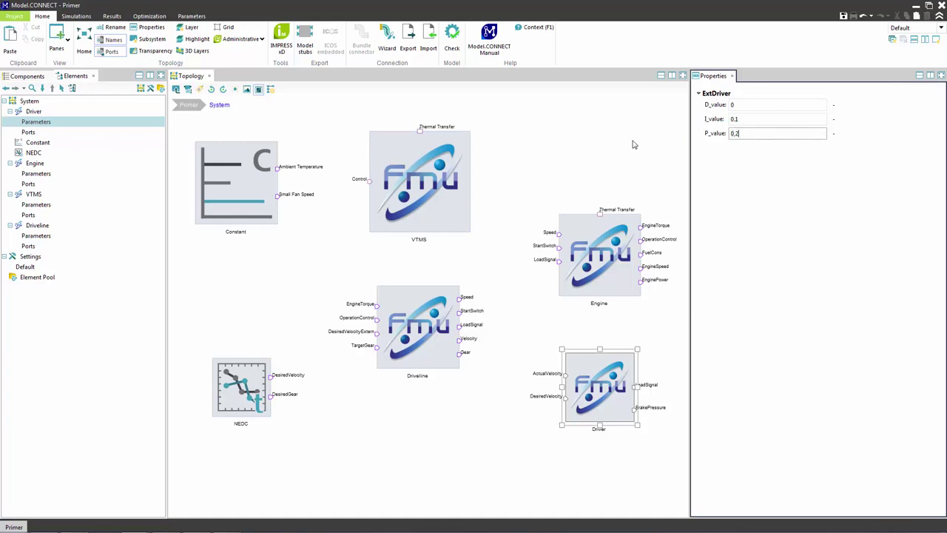
{"action": "left_click", "coordinate": [439, 254]}
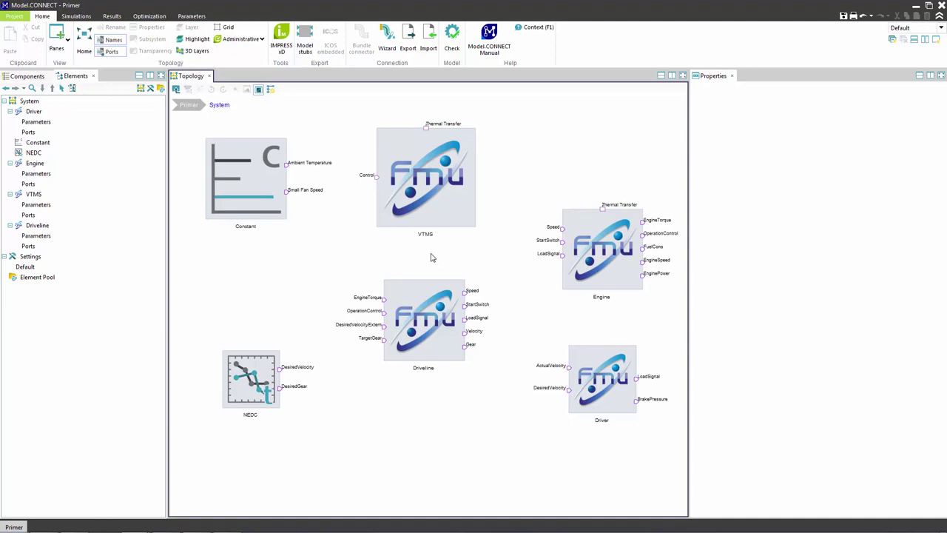
{"action": "left_click_drag", "start_coordinate": [466, 333], "coordinate": [567, 368]}
{"action": "left_click_drag", "start_coordinate": [284, 368], "coordinate": [568, 388]}
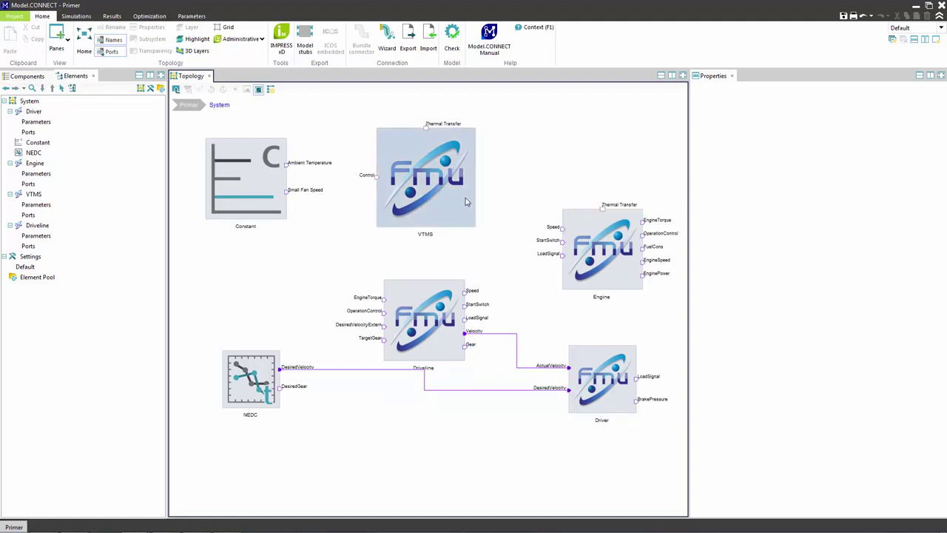
Step: Connect the six HT ports between Engine and VTMS via the Thermal Transfer bundle
{"action": "left_click_drag", "start_coordinate": [366, 109], "coordinate": [642, 251]}
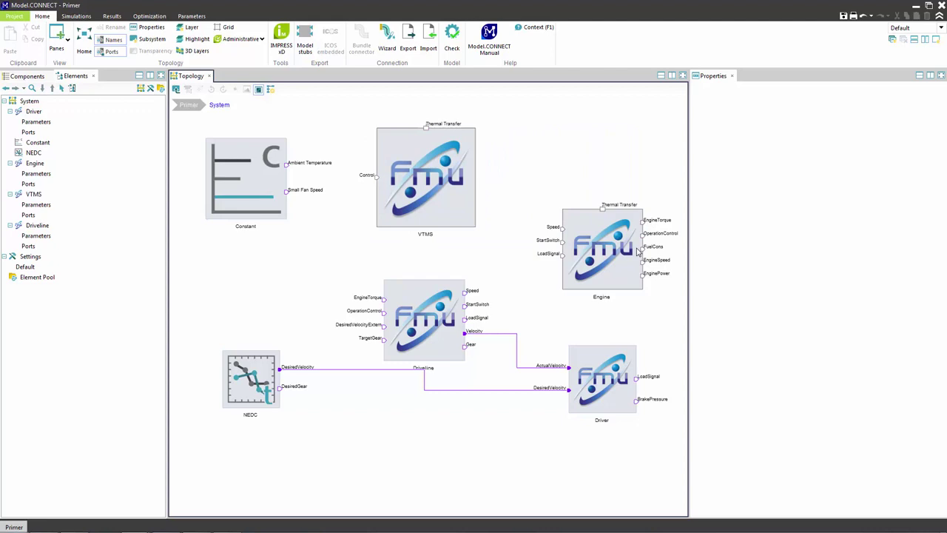
{"action": "left_click", "coordinate": [362, 43]}
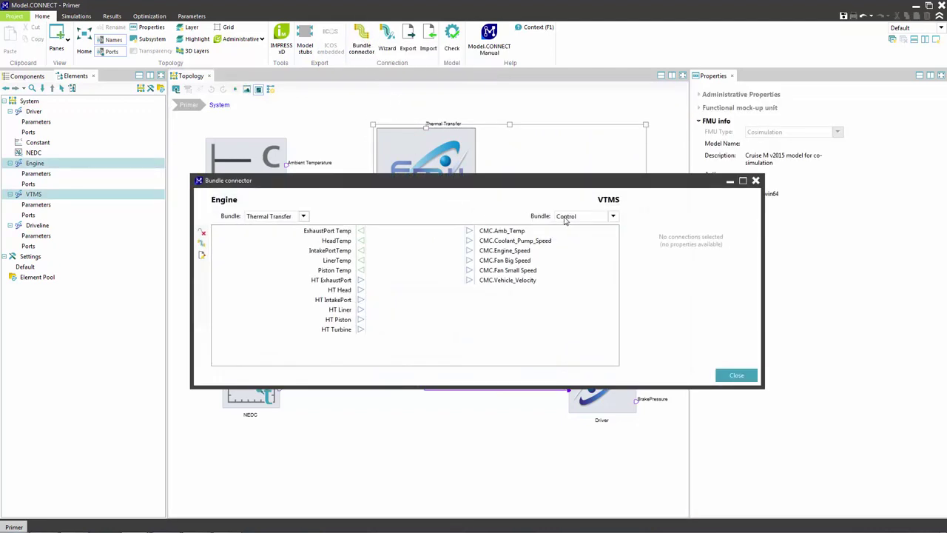
{"action": "left_click", "coordinate": [582, 218]}
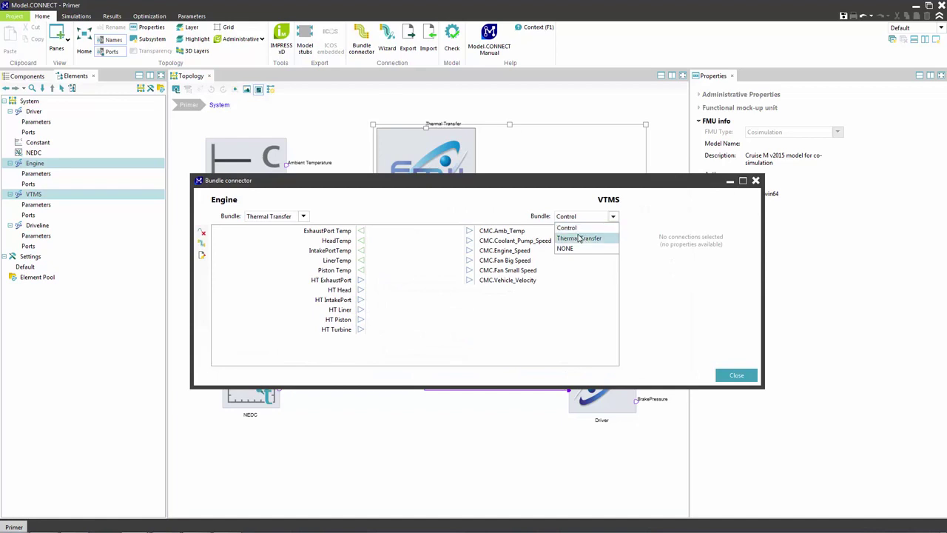
{"action": "left_click", "coordinate": [579, 238]}
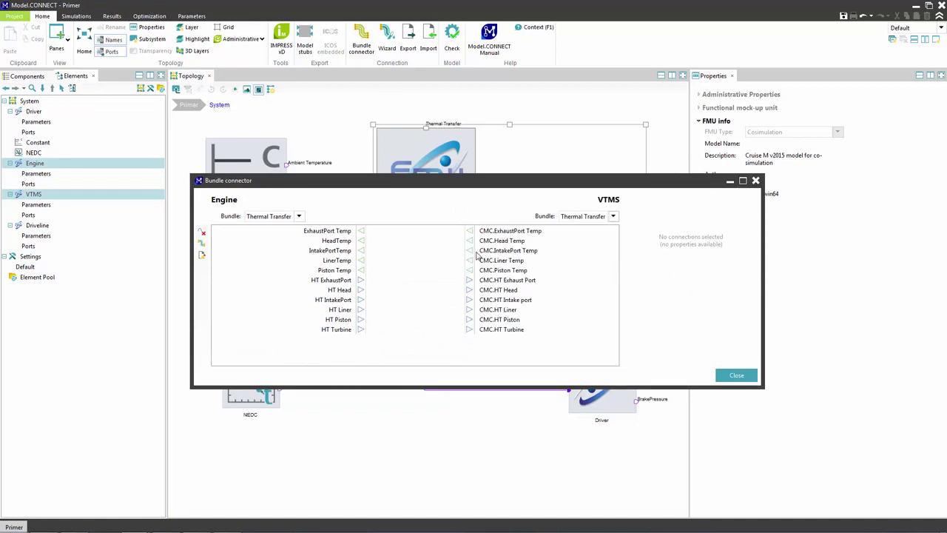
{"action": "left_click", "coordinate": [200, 242]}
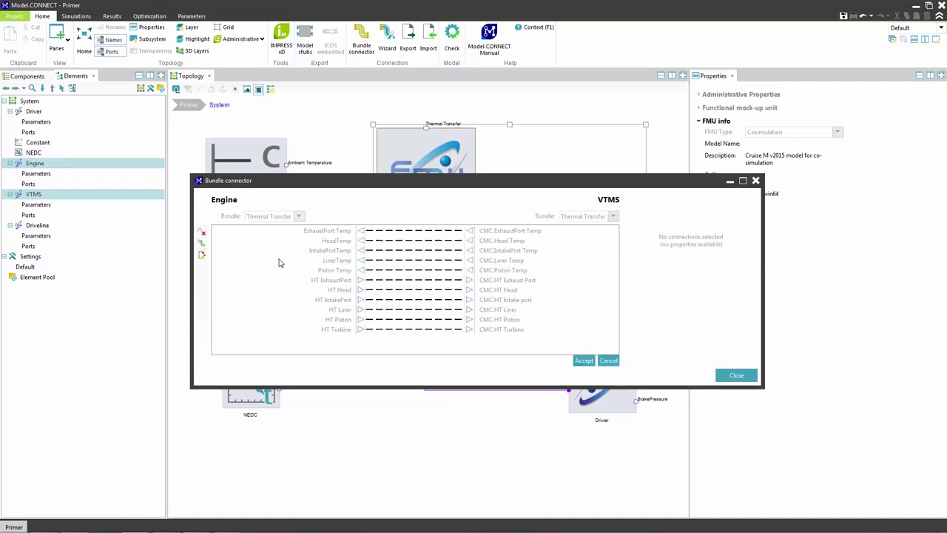
{"action": "left_click_drag", "start_coordinate": [431, 337], "coordinate": [385, 276]}
{"action": "left_click", "coordinate": [584, 360]}
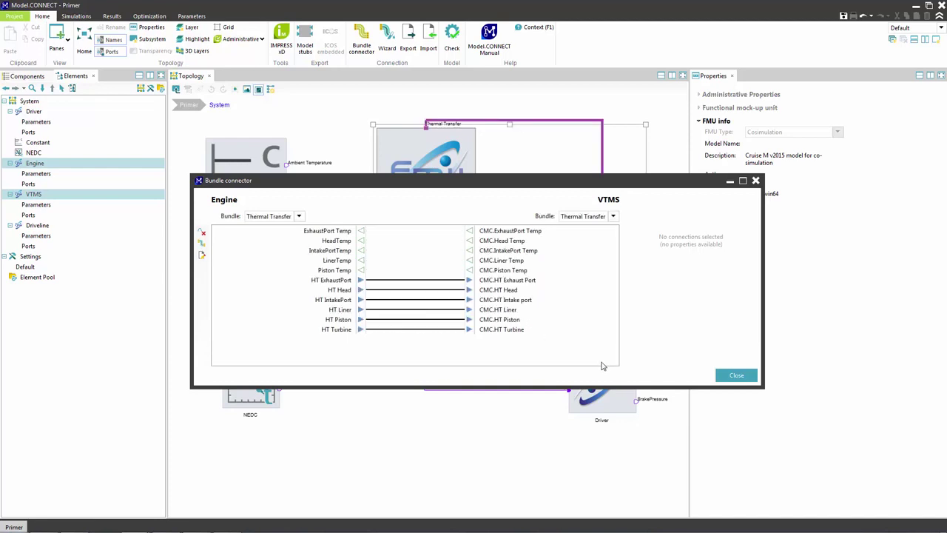
{"action": "left_click", "coordinate": [740, 375]}
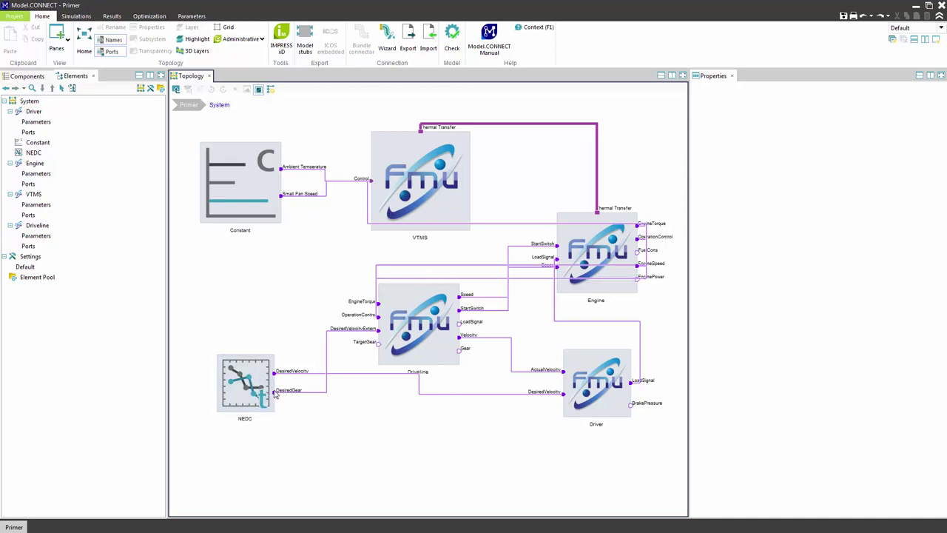
Step: Move NEDC's DesiredGear port above DesiredVelocity to untangle the connection lines
{"action": "mouse_move", "coordinate": [274, 390]}
{"action": "left_mouse_down"}
{"action": "mouse_move", "coordinate": [273, 356]}
{"action": "mouse_move", "coordinate": [279, 398]}
{"action": "left_mouse_up"}
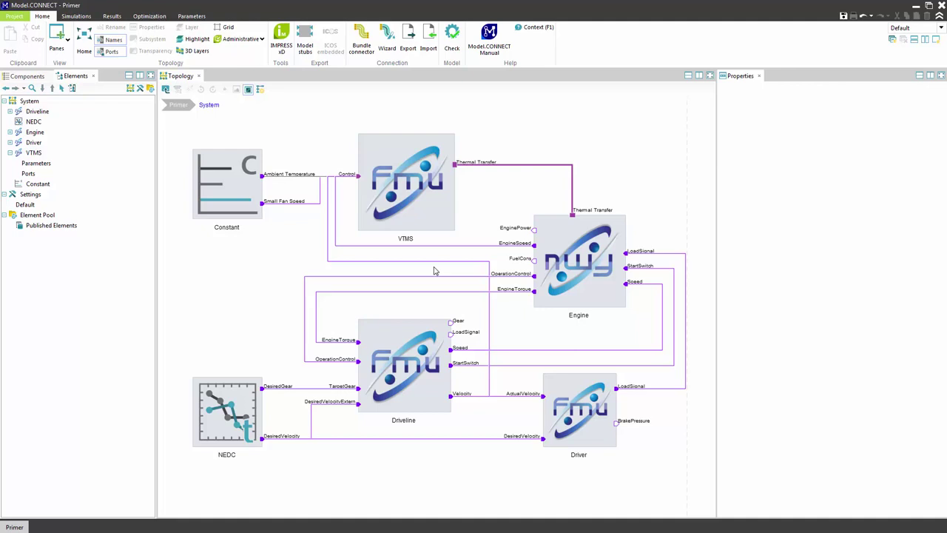
Step: Split the Single Calculation area into four panes: two curve monitors, a gauge and a multi-value table
{"action": "left_click", "coordinate": [75, 16]}
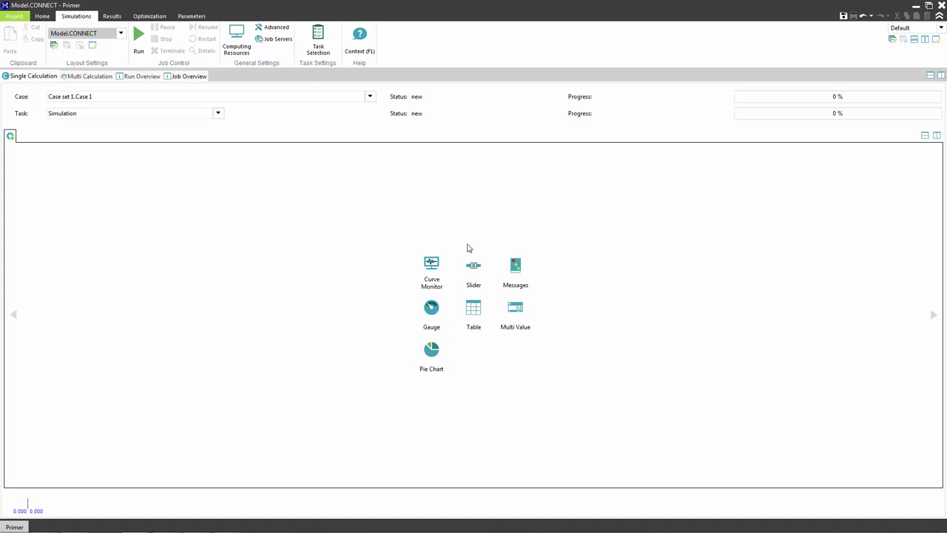
{"action": "left_click", "coordinate": [924, 136]}
{"action": "left_click", "coordinate": [925, 136]}
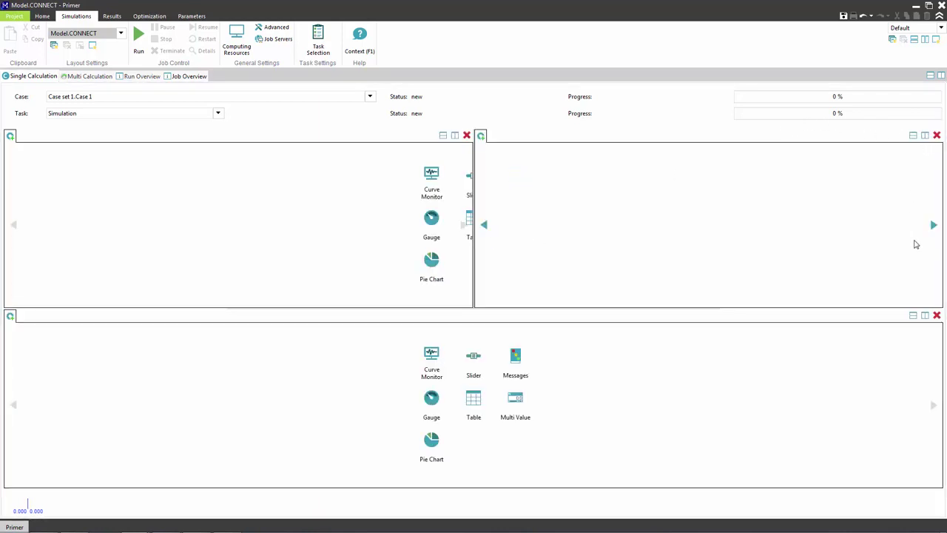
{"action": "left_click", "coordinate": [925, 316]}
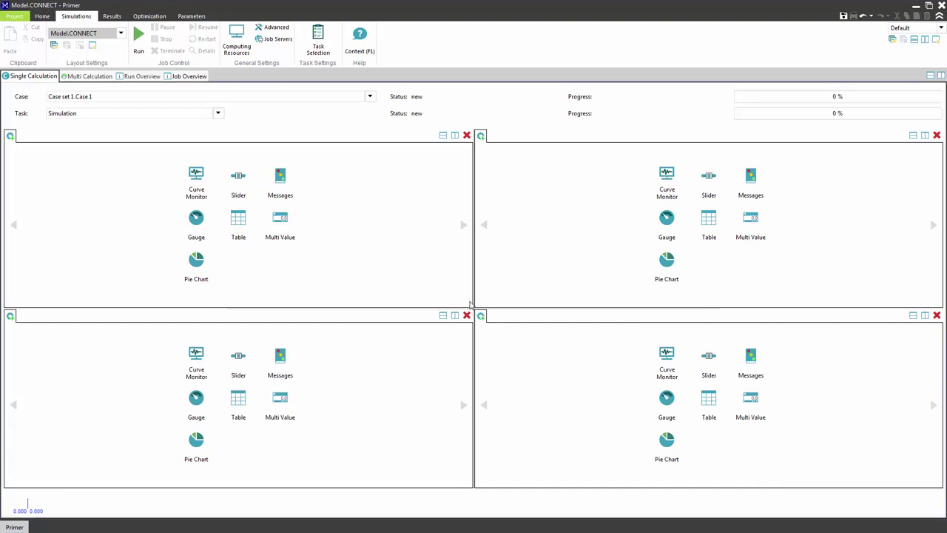
{"action": "left_click", "coordinate": [196, 182]}
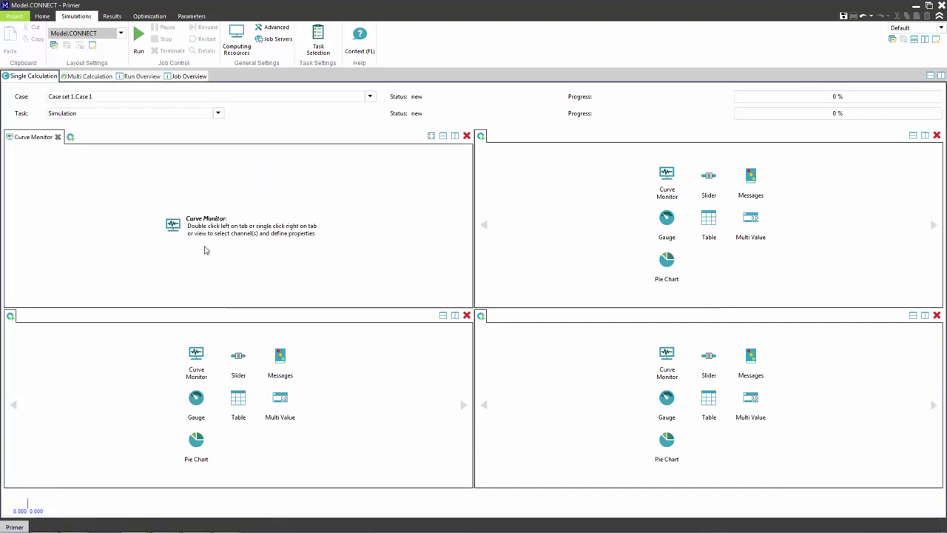
{"action": "left_click", "coordinate": [196, 363]}
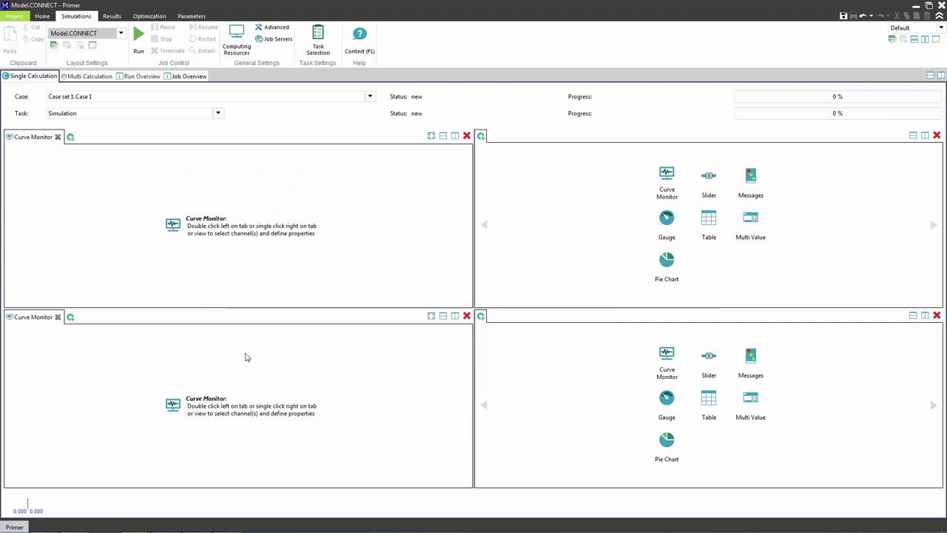
{"action": "left_click", "coordinate": [667, 222]}
{"action": "left_click", "coordinate": [755, 416]}
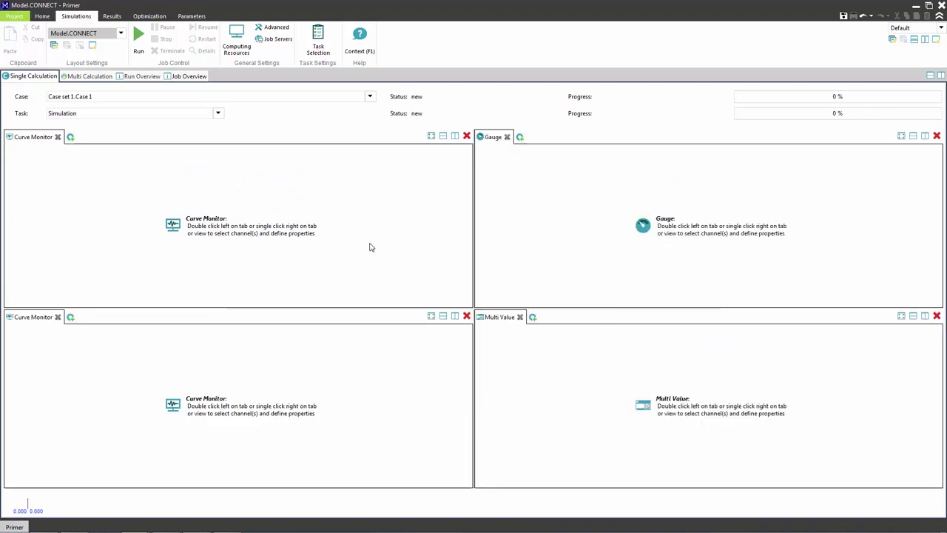
Step: Assign Driver.DesiredVelocity and Driver.ActualVelocity to the top curve monitor
{"action": "right_click", "coordinate": [231, 218]}
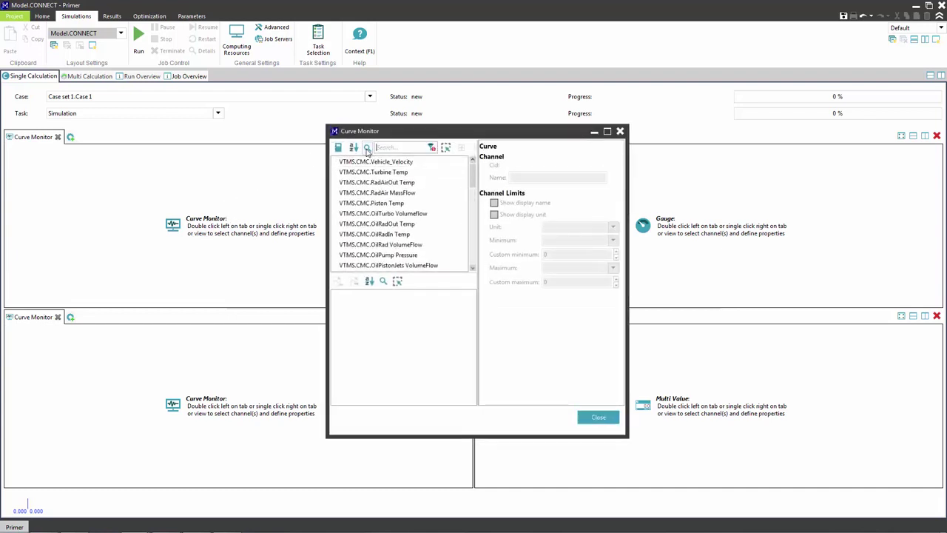
{"action": "type", "text": "veloci"}
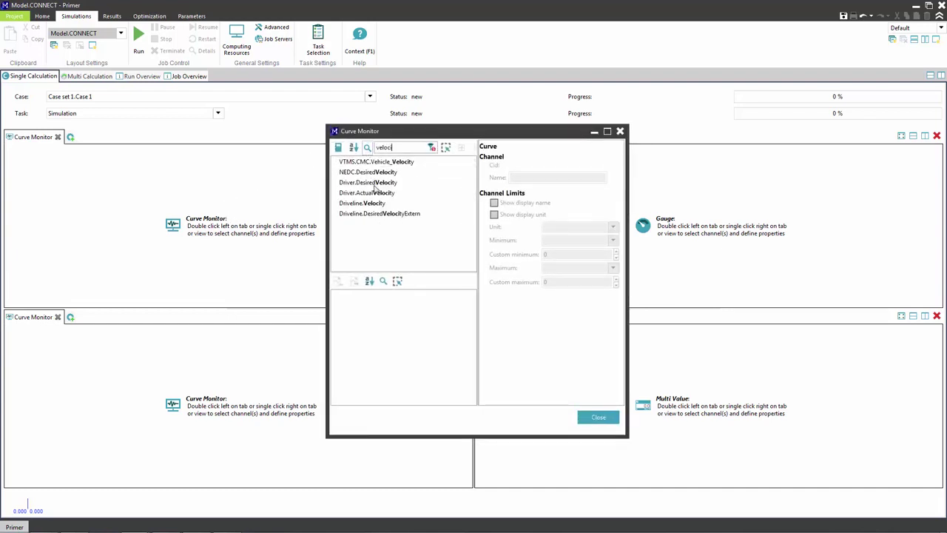
{"action": "double_click", "coordinate": [374, 183]}
{"action": "double_click", "coordinate": [367, 193]}
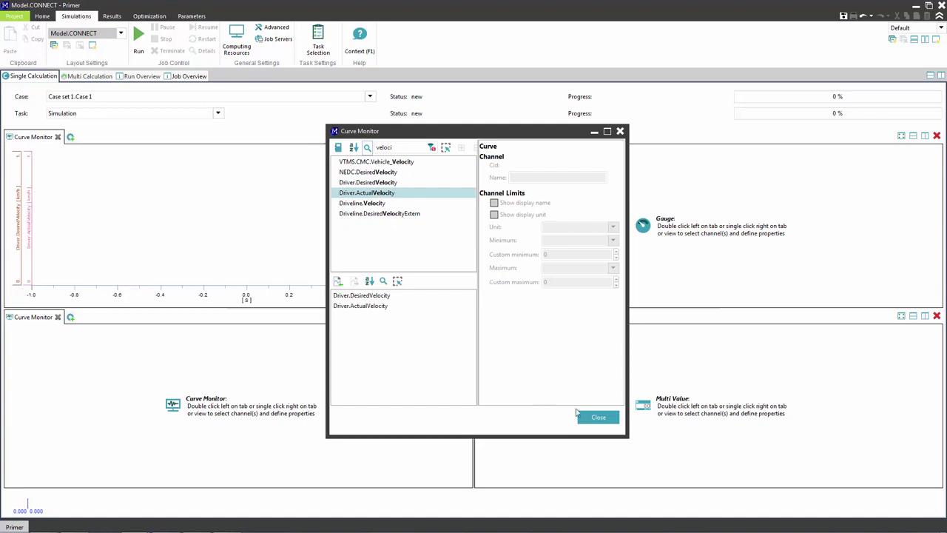
{"action": "left_click", "coordinate": [598, 417]}
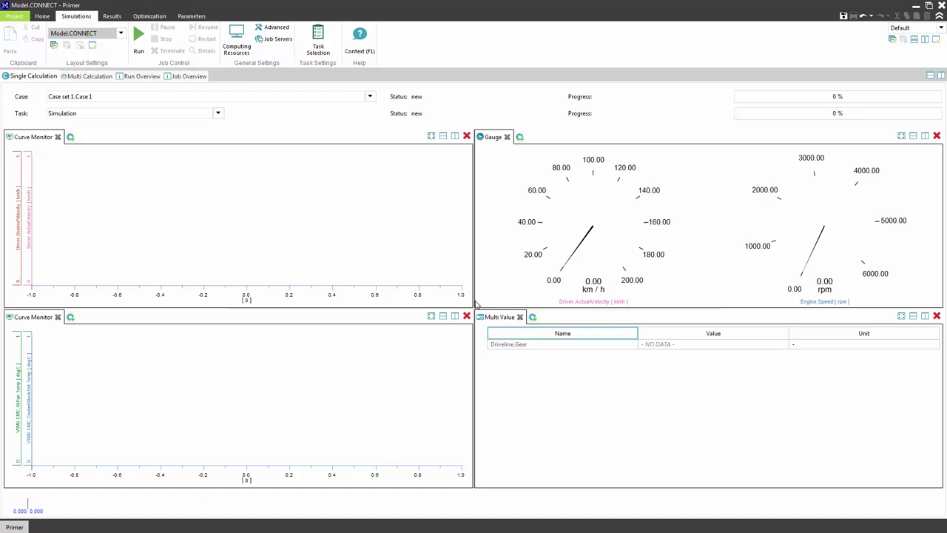
Step: Set the simulation end time to 200 s and adjust the Default partition's coupling time step
{"action": "left_click", "coordinate": [42, 15]}
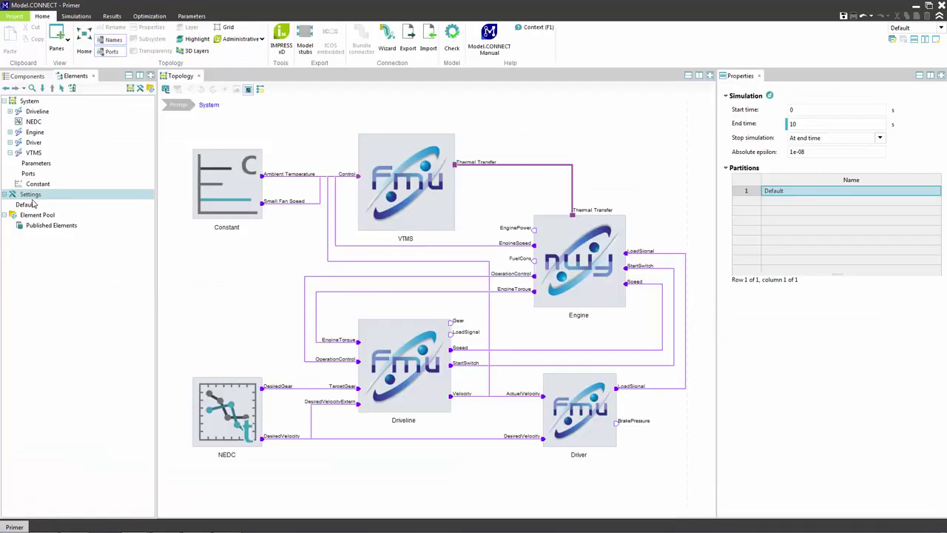
{"action": "left_click", "coordinate": [827, 125]}
{"action": "type", "text": "200"}
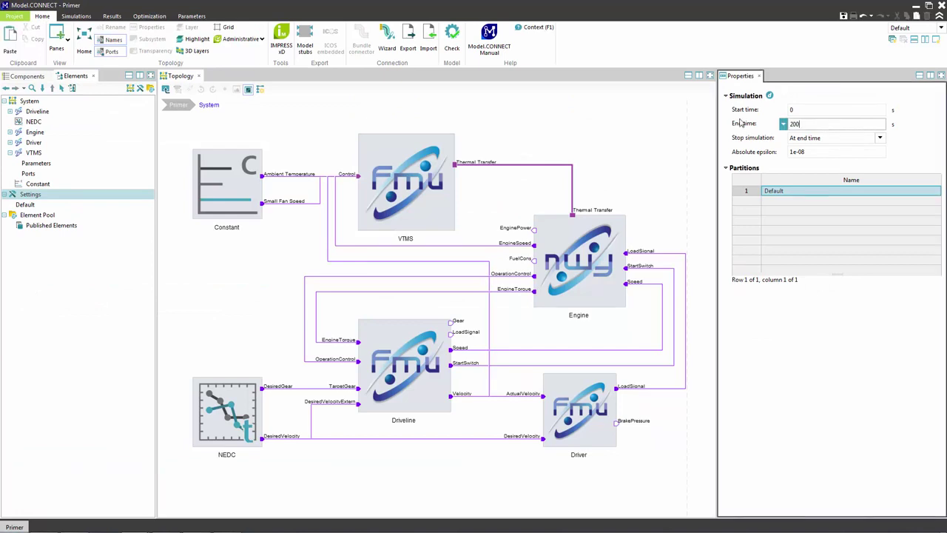
{"action": "left_click", "coordinate": [24, 204]}
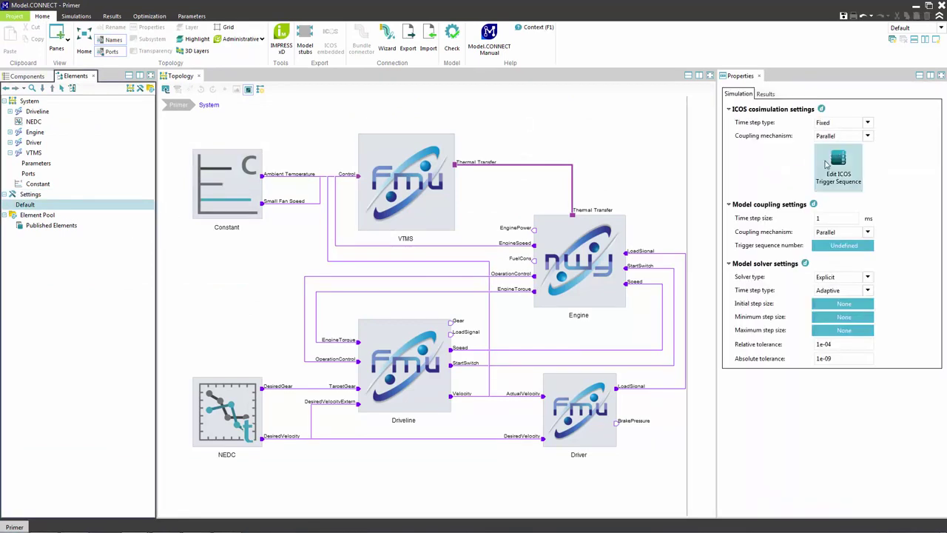
{"action": "left_click", "coordinate": [823, 218]}
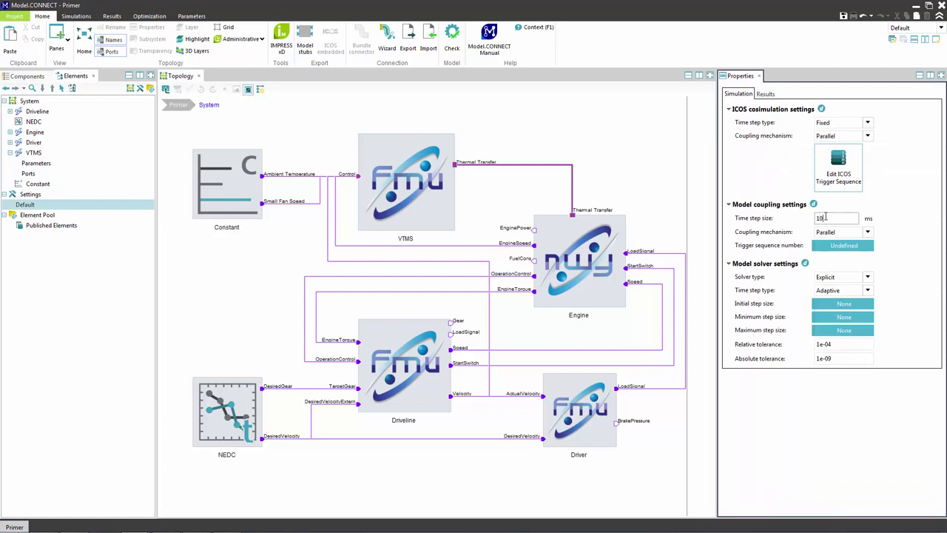
{"action": "left_click", "coordinate": [425, 361]}
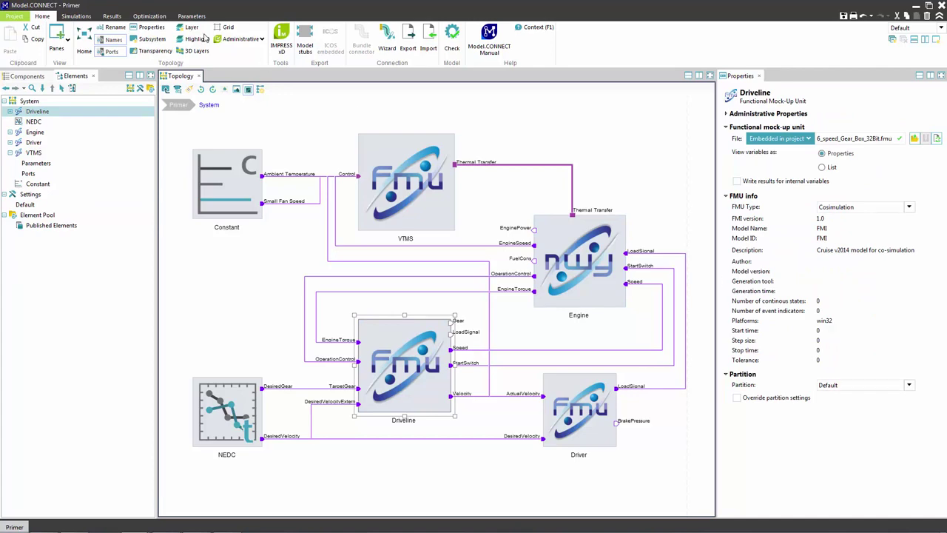
Step: Enable 32-bit binaries in the advanced run settings
{"action": "left_click", "coordinate": [77, 15]}
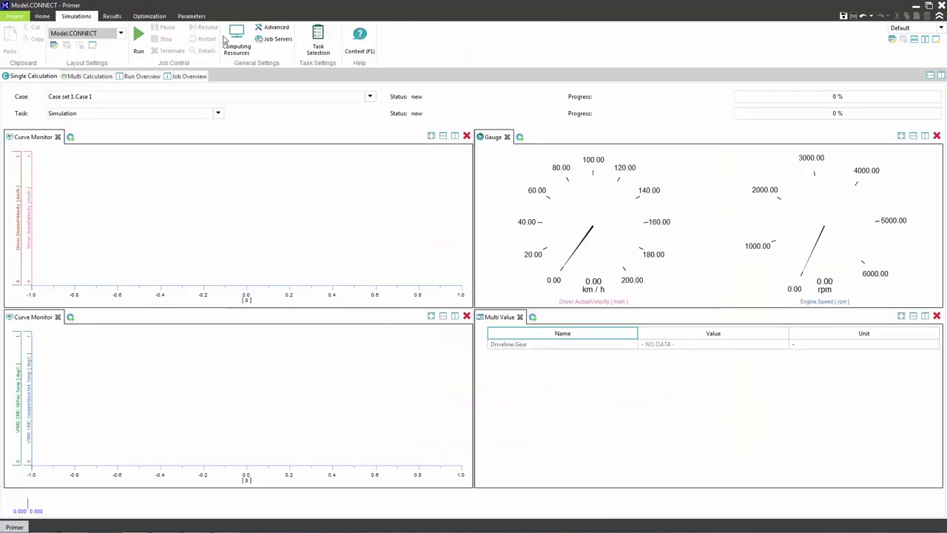
{"action": "left_click", "coordinate": [275, 27]}
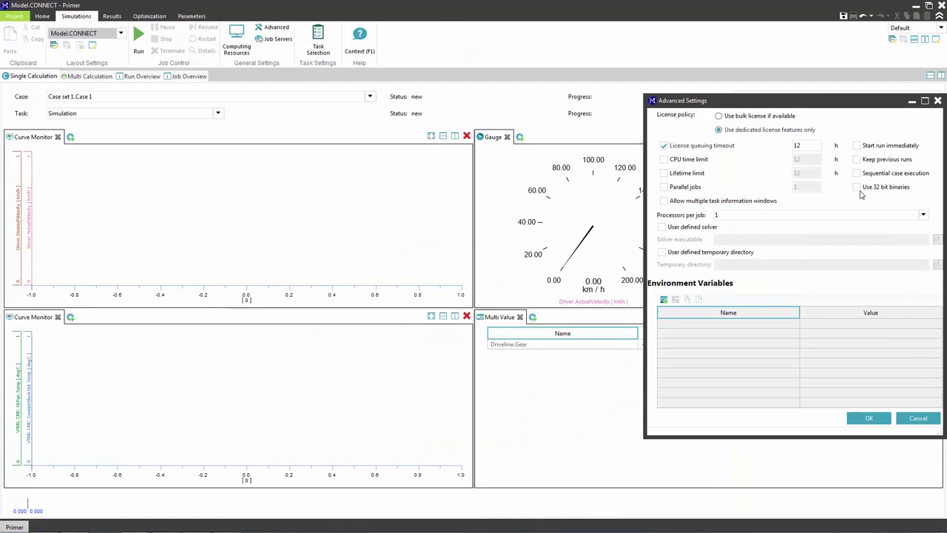
{"action": "left_click", "coordinate": [859, 189]}
{"action": "left_click", "coordinate": [868, 418]}
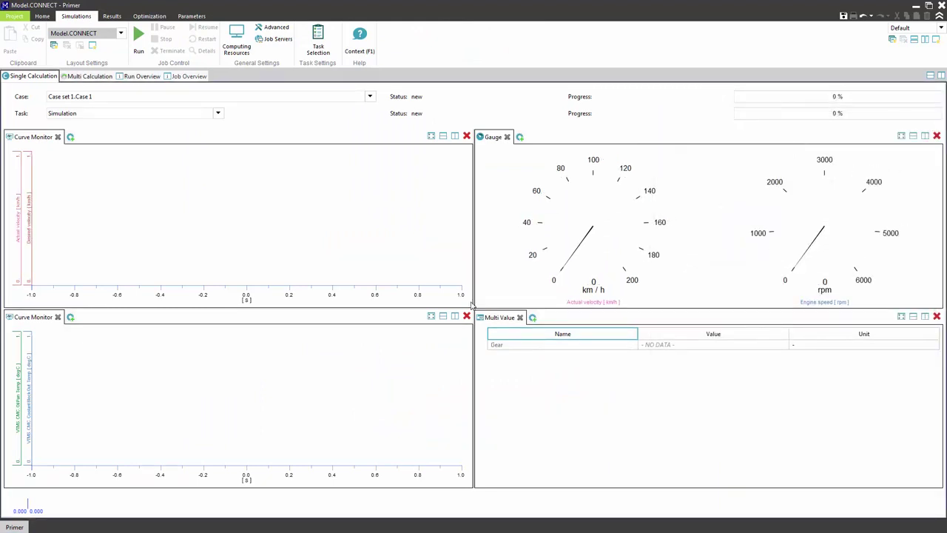
Step: Run the co-simulation to 100 % and switch to the Results workspace
{"action": "left_click", "coordinate": [138, 34]}
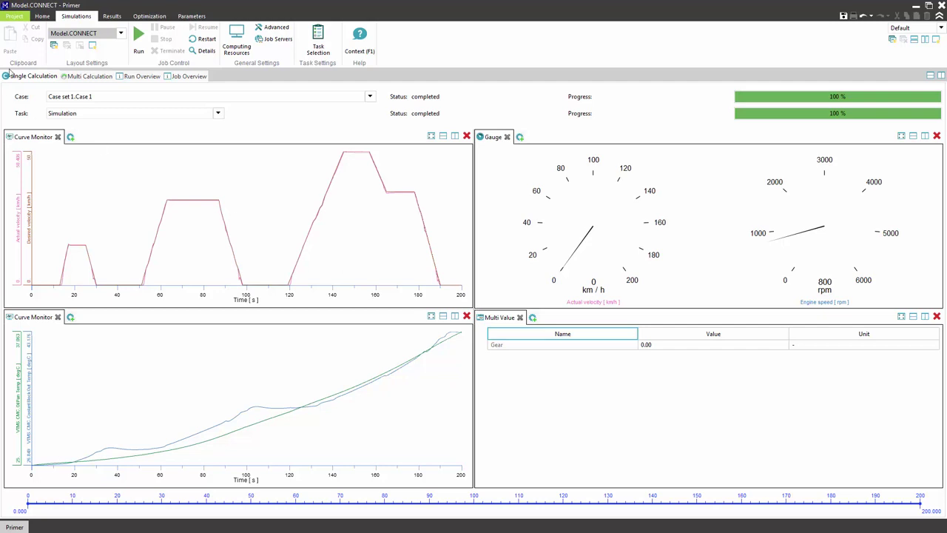
{"action": "left_click", "coordinate": [111, 15]}
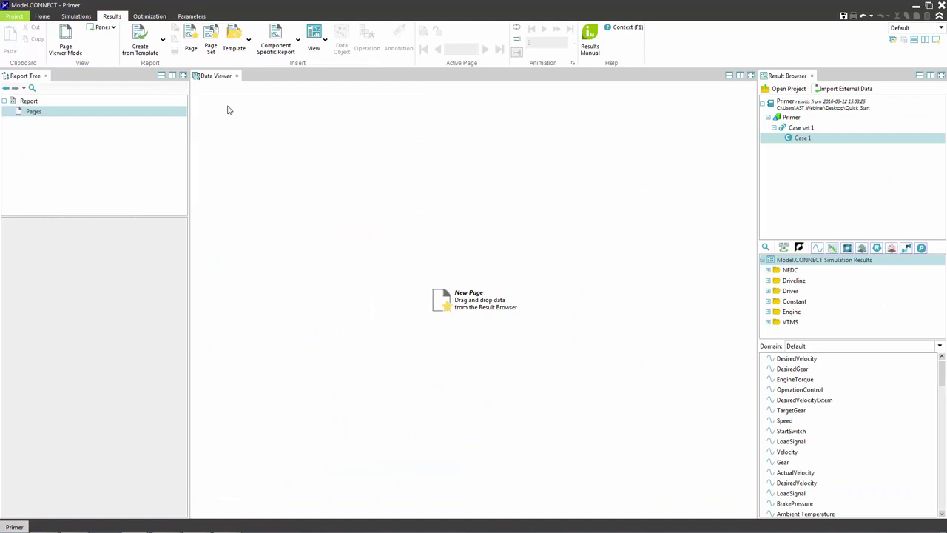
Step: Add a report page with a line chart plotting Driver ActualVelocity and DesiredVelocity
{"action": "left_click", "coordinate": [191, 40]}
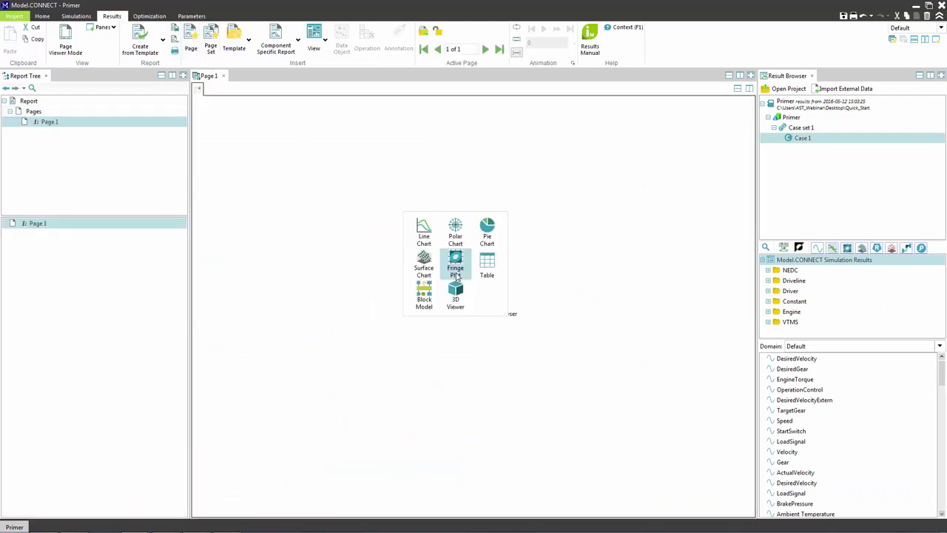
{"action": "left_click", "coordinate": [434, 237]}
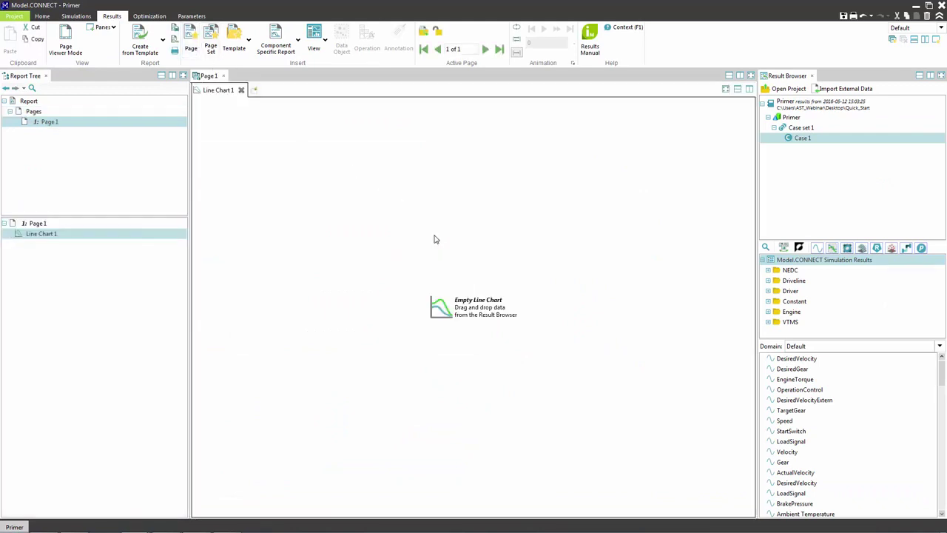
{"action": "left_click", "coordinate": [769, 292]}
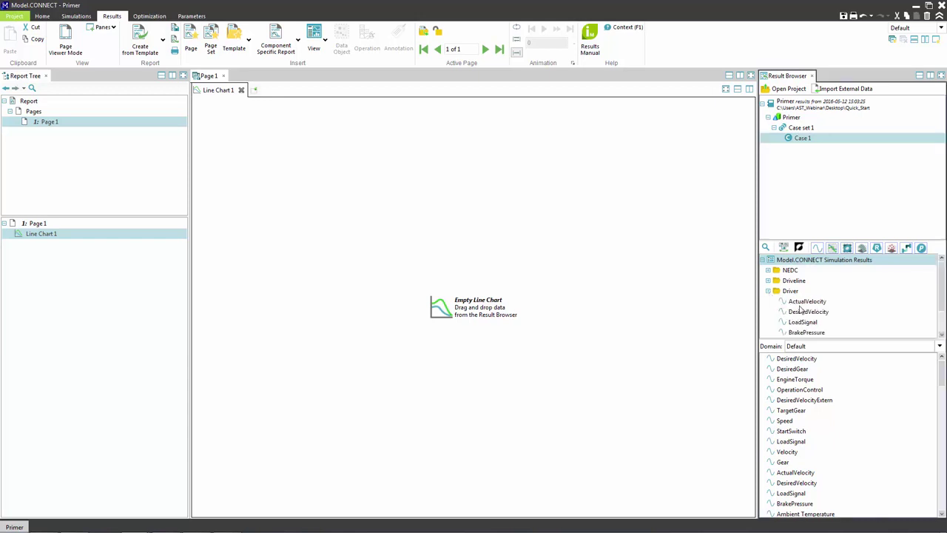
{"action": "left_click_drag", "start_coordinate": [803, 302], "coordinate": [430, 253]}
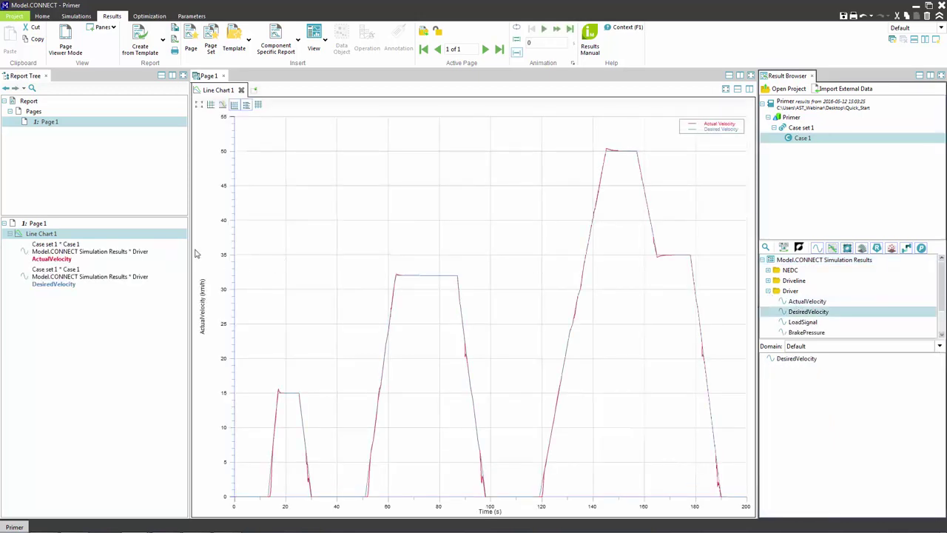
Step: Rename Line Chart 1 to 'Velocity'
{"action": "right_click", "coordinate": [55, 236]}
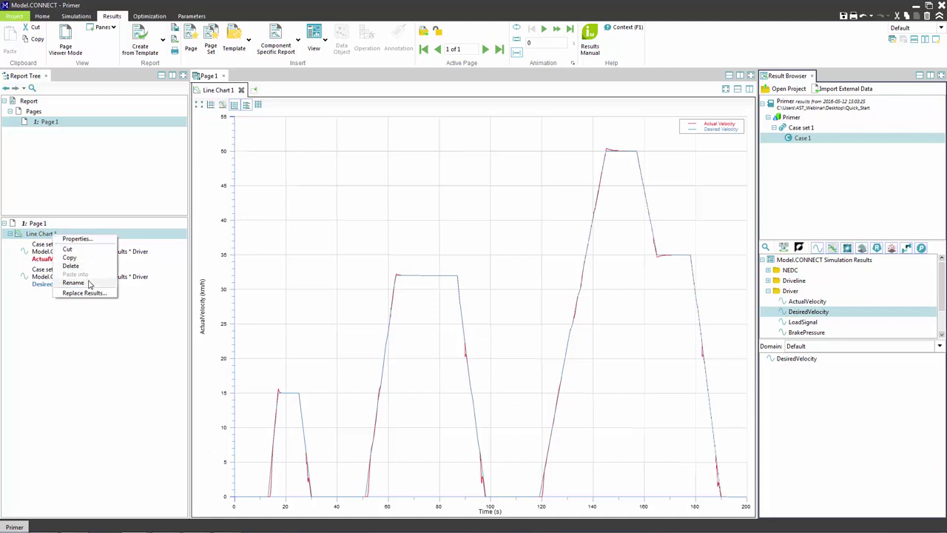
{"action": "left_click", "coordinate": [89, 284]}
{"action": "type", "text": "Vel"}
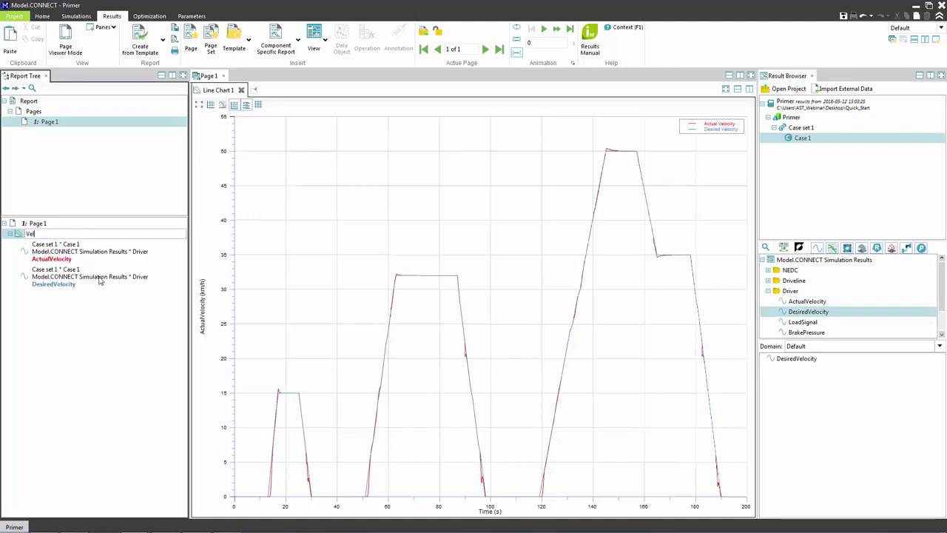
{"action": "type", "text": "ocity"}
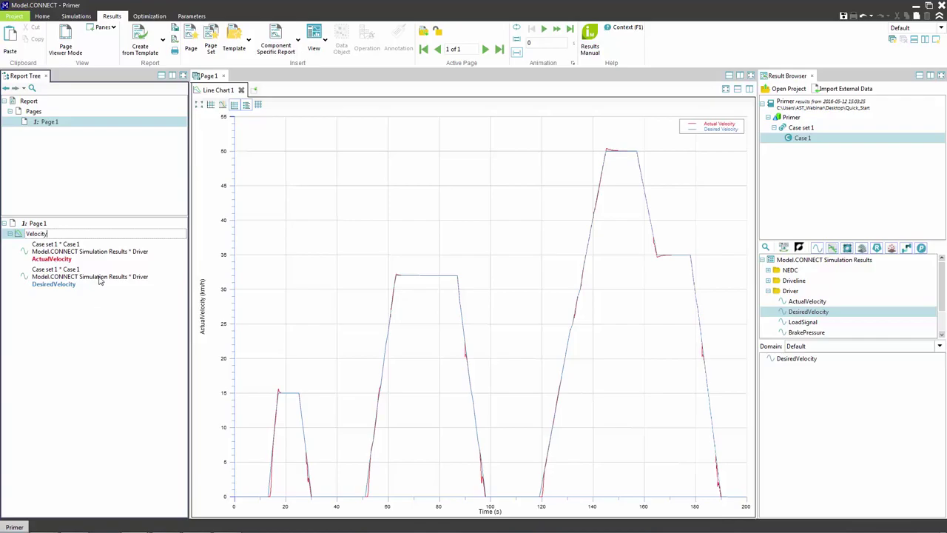